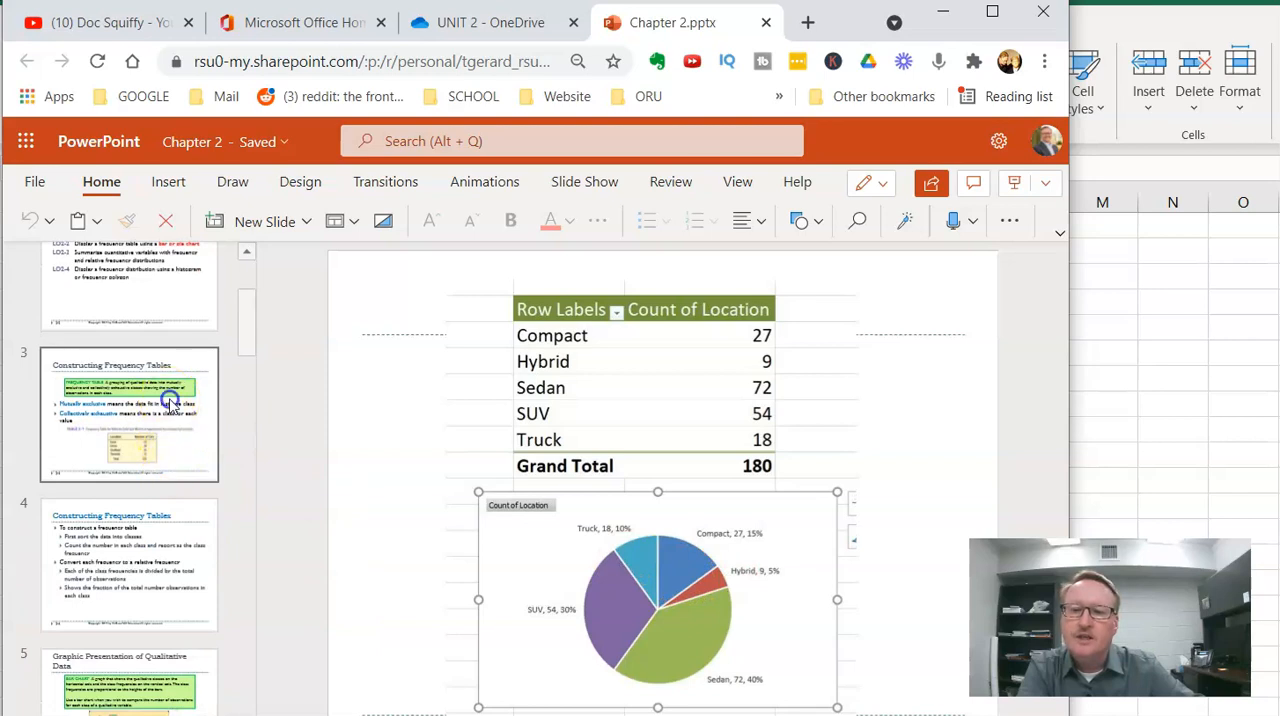
# - Advance the presentation to the slide on bar charts for qualitative data, and switch to the vehicle sales data in Excel
pyautogui.press('Down')
pyautogui.press('Down')
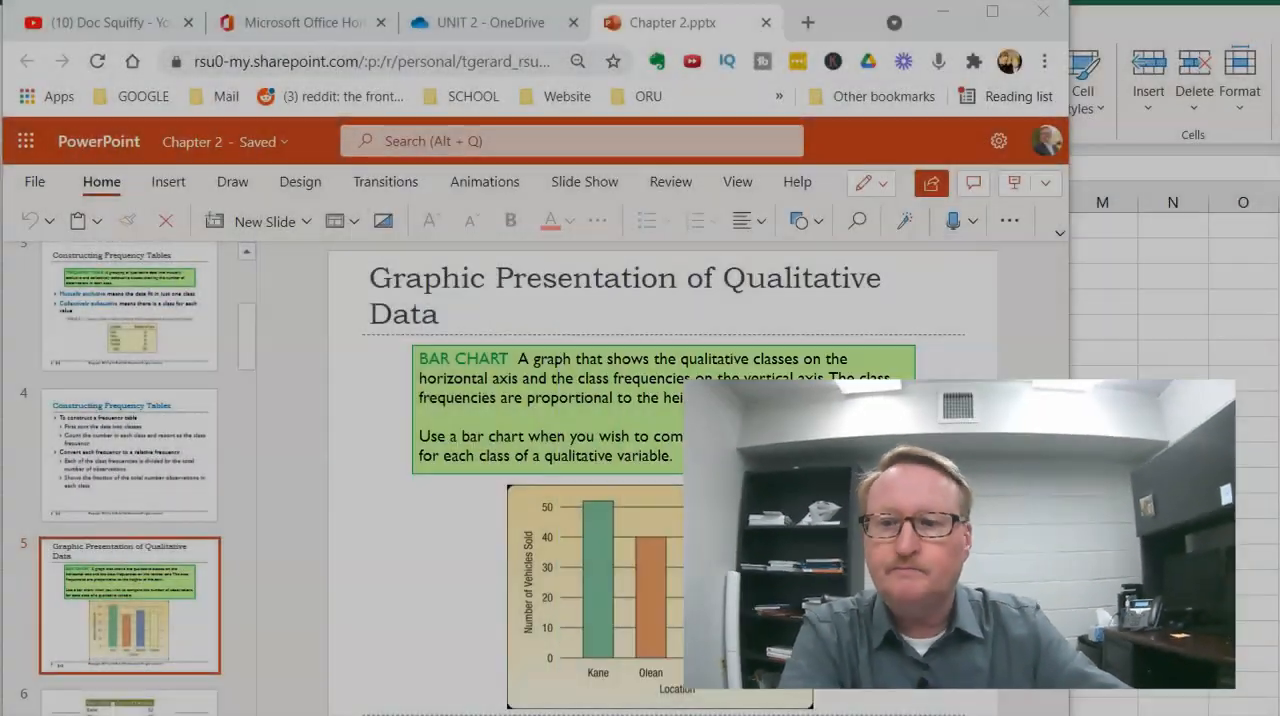
pyautogui.hotkey('alt', 'Tab')
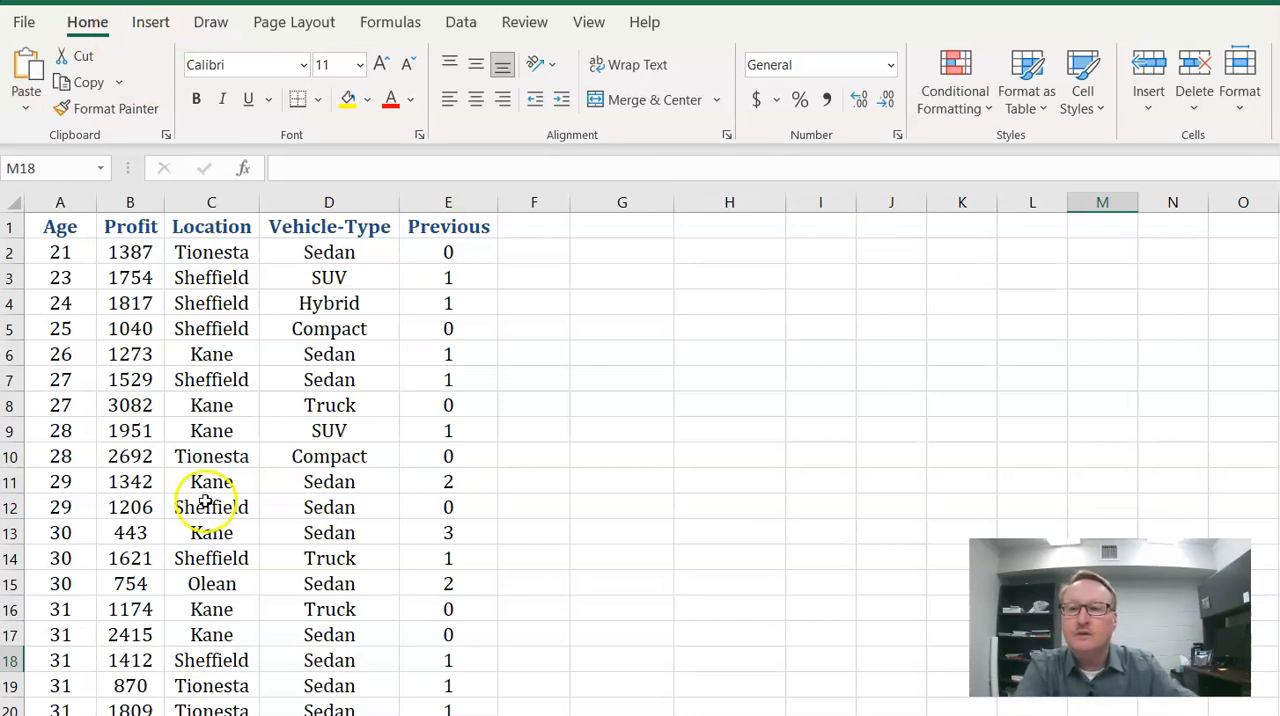
pyautogui.click(150, 25)
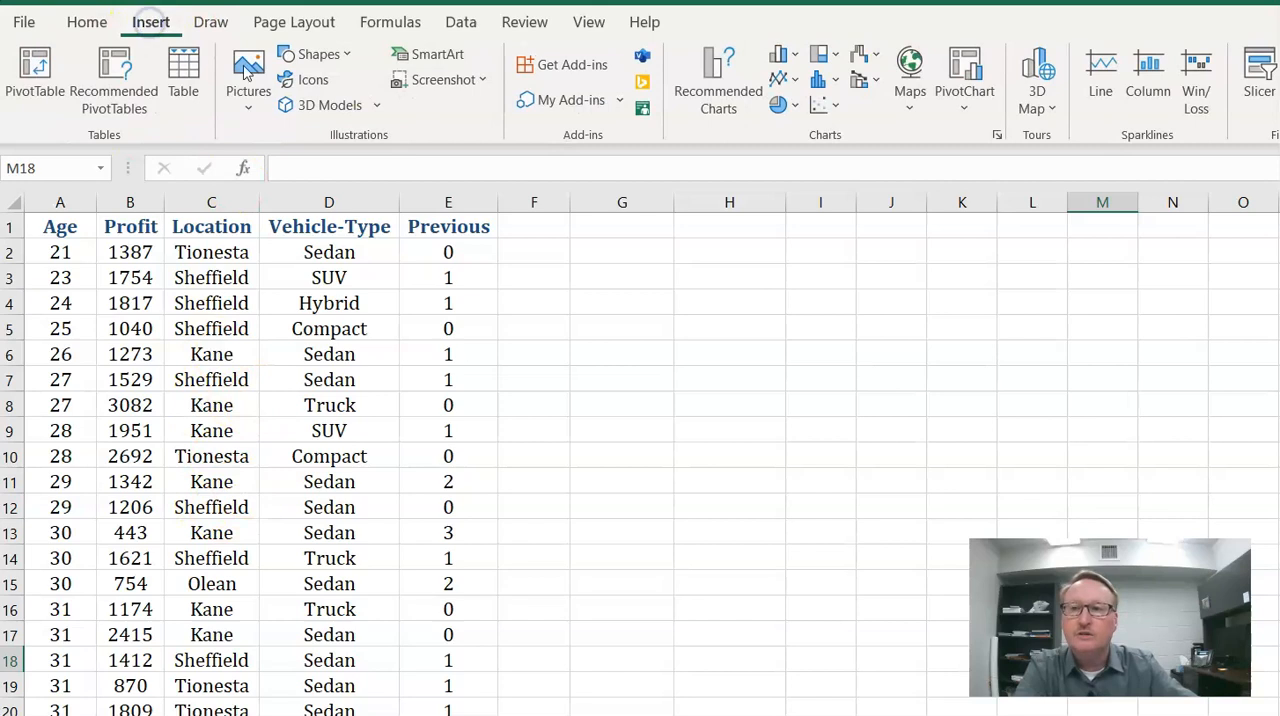
pyautogui.click(36, 66)
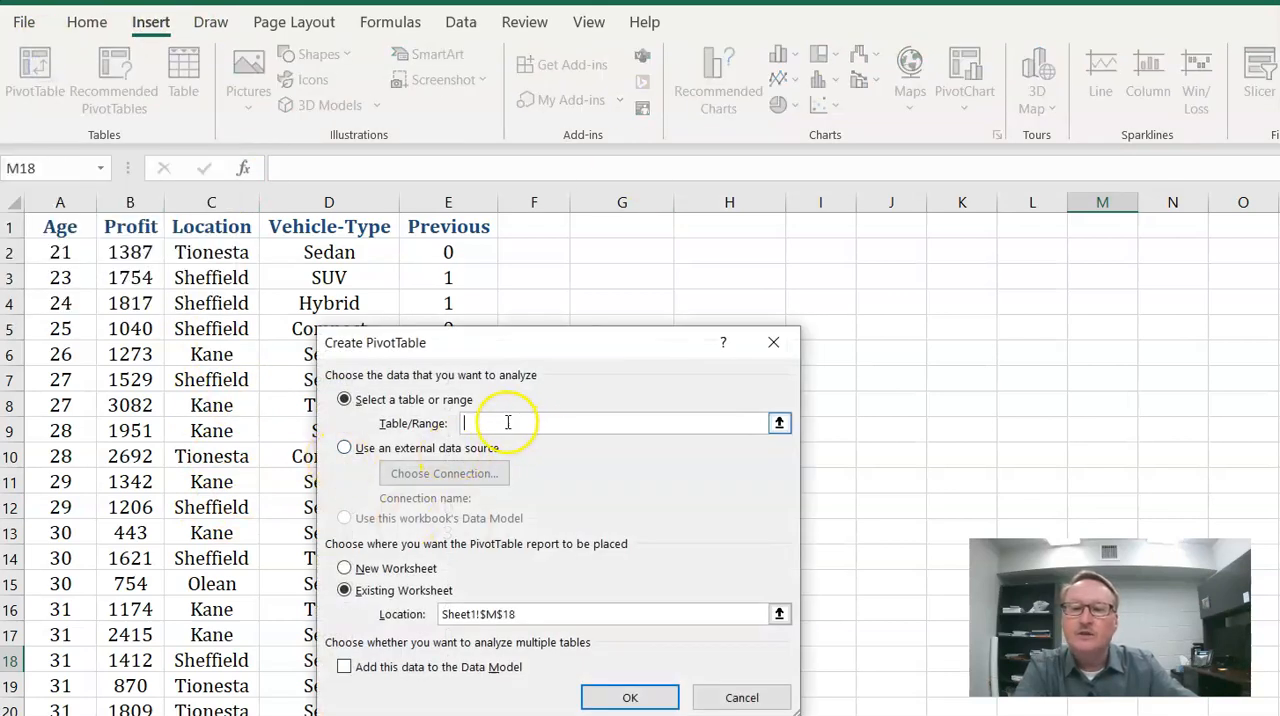
pyautogui.click(742, 698)
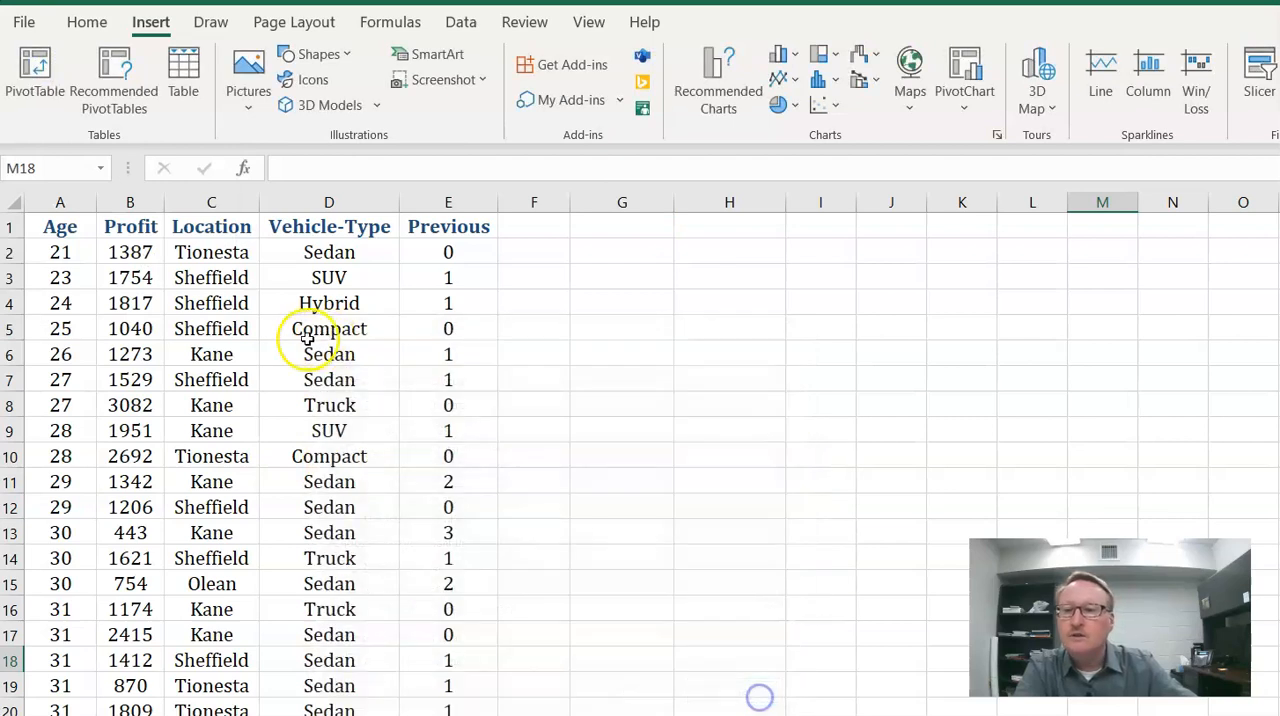
# - Create a PivotTable from the data range Sheet1!$A$1:$E$181, placed in the existing worksheet at cell G3
pyautogui.click(57, 258)
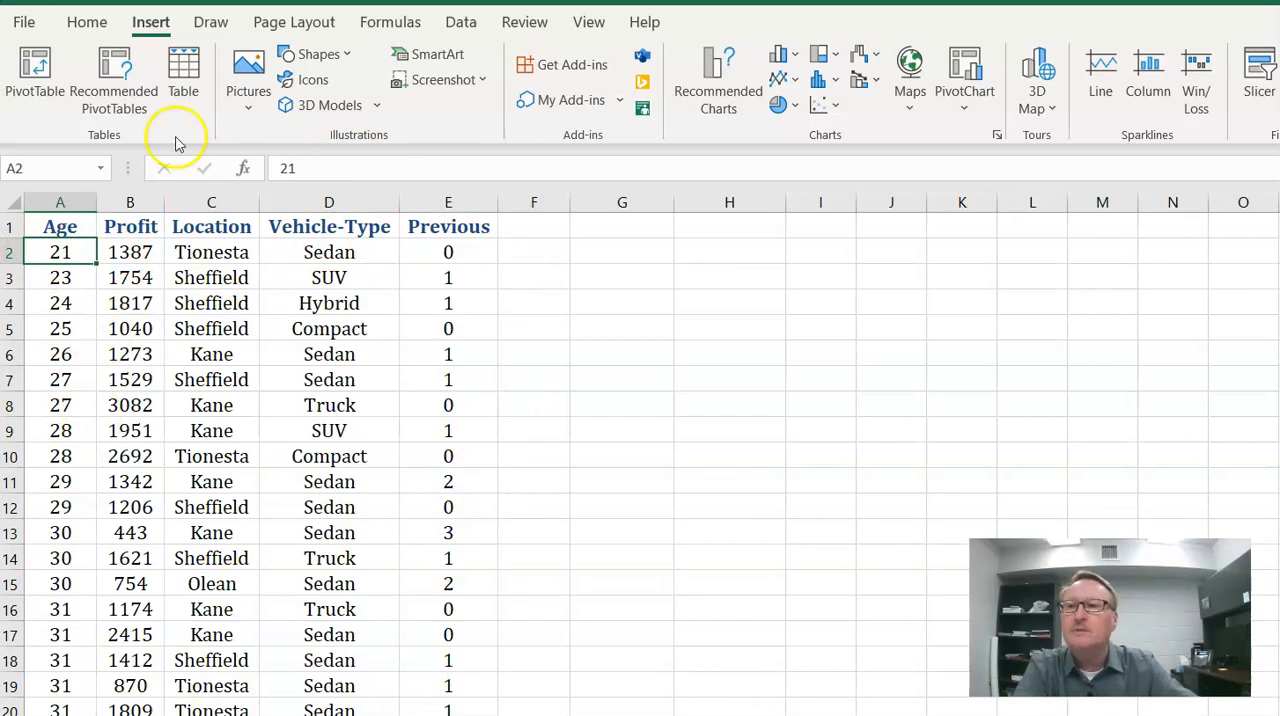
pyautogui.click(35, 72)
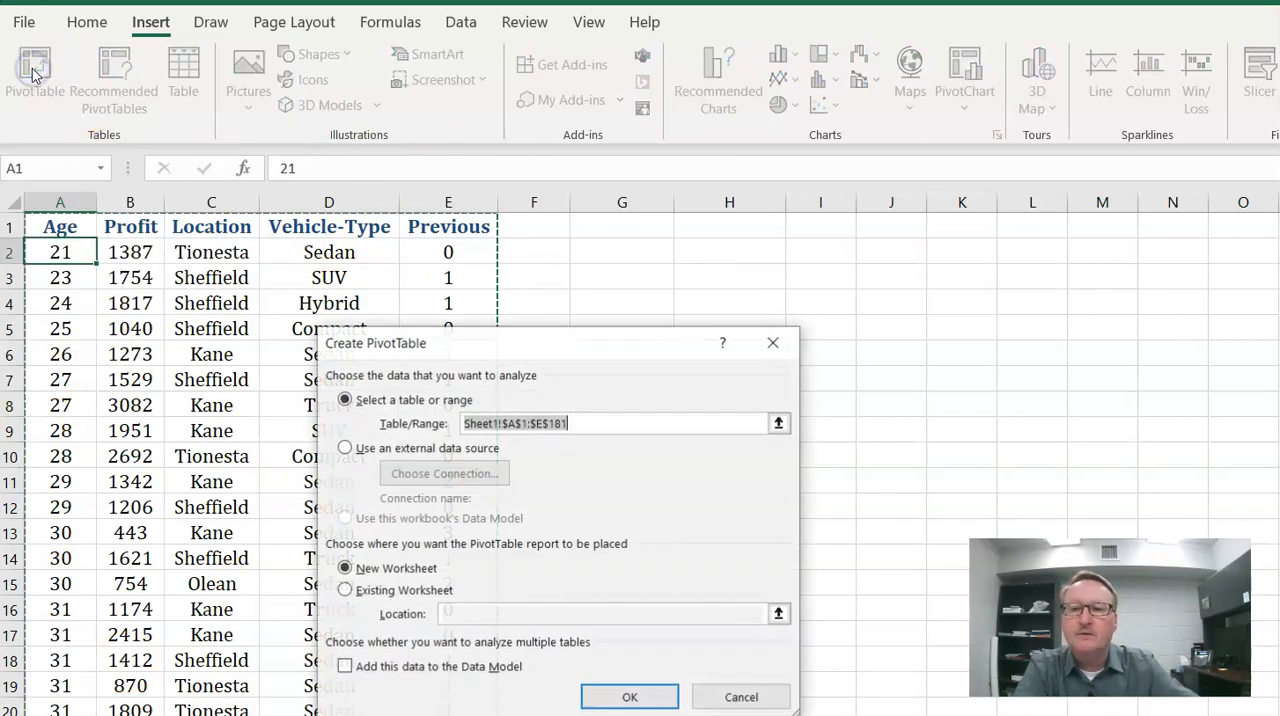
pyautogui.moveTo(548, 362); pyautogui.dragTo(778, 273)
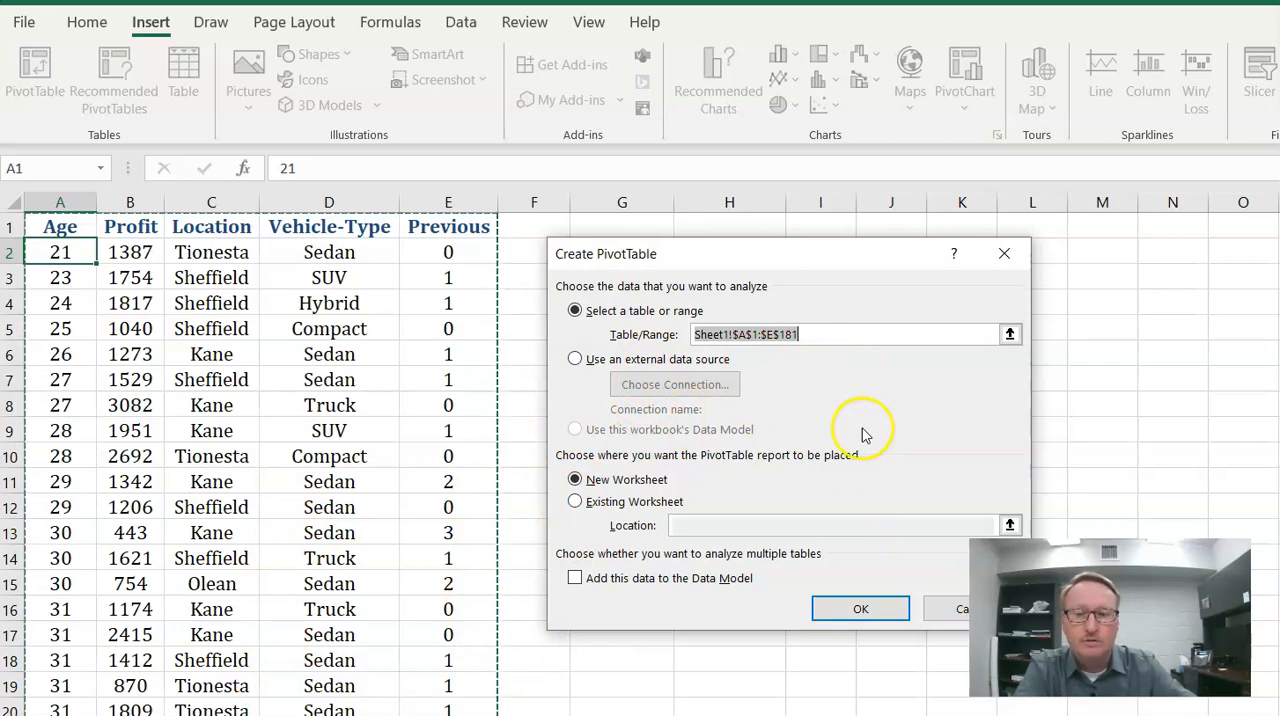
pyautogui.moveTo(805, 253); pyautogui.dragTo(1045, 90)
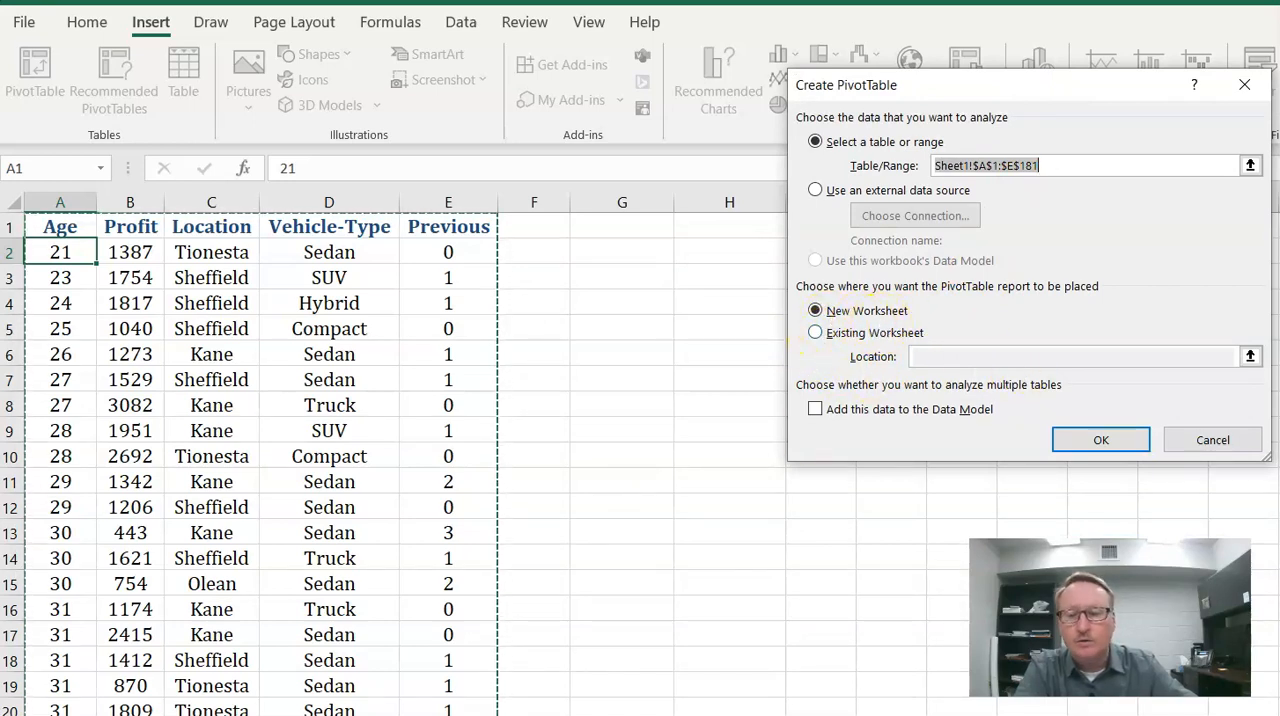
pyautogui.click(816, 334)
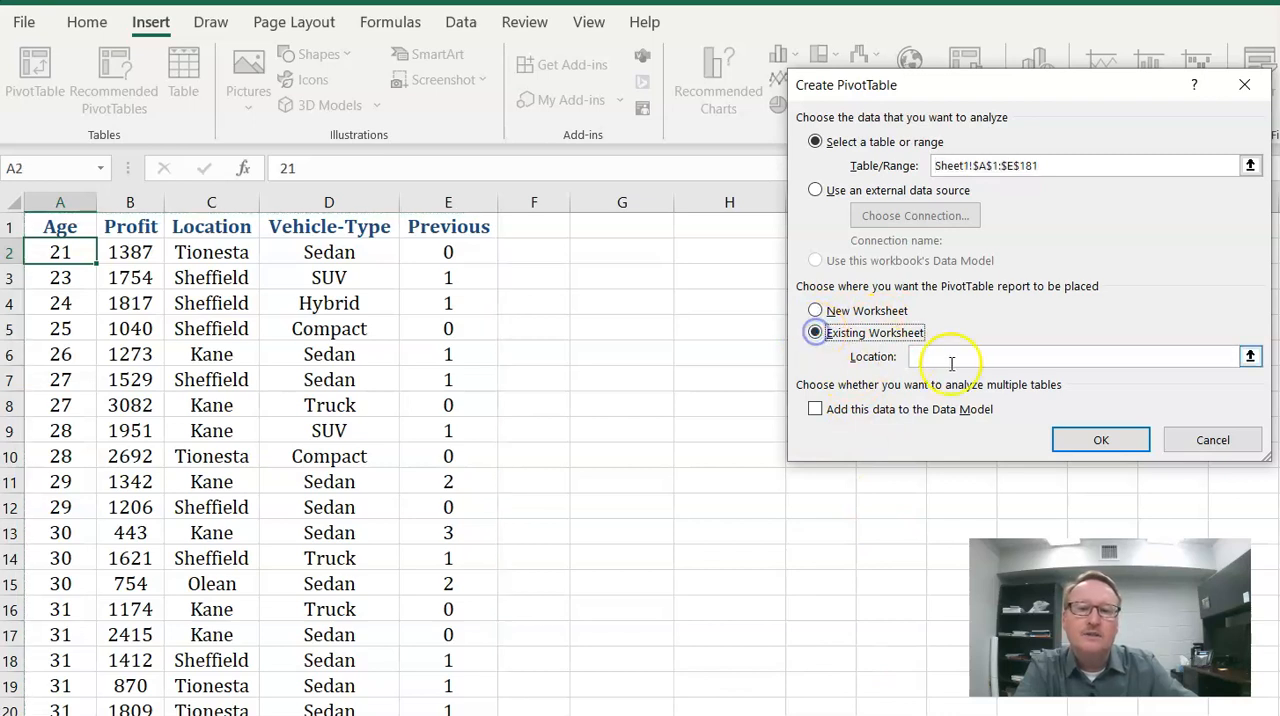
pyautogui.click(598, 279)
pyautogui.click(1102, 437)
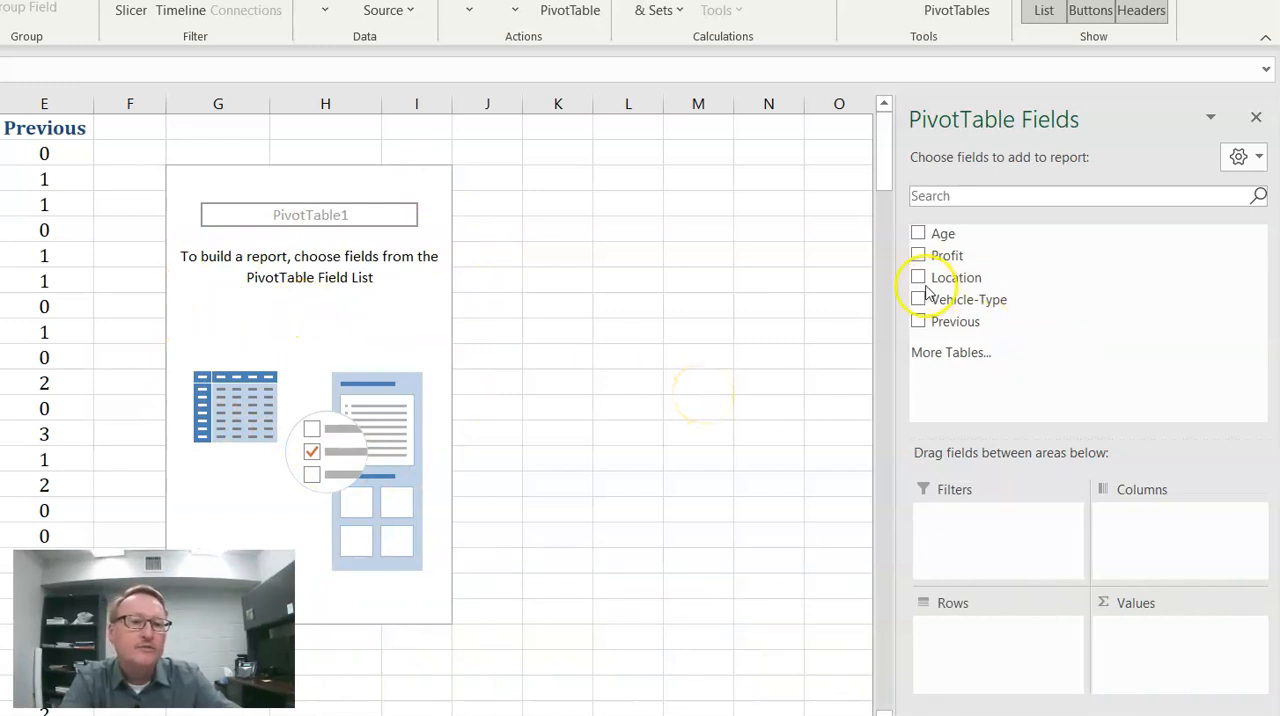
# - Add Location to the PivotTable's rows and Profit to its values
pyautogui.moveTo(958, 281); pyautogui.dragTo(960, 284)
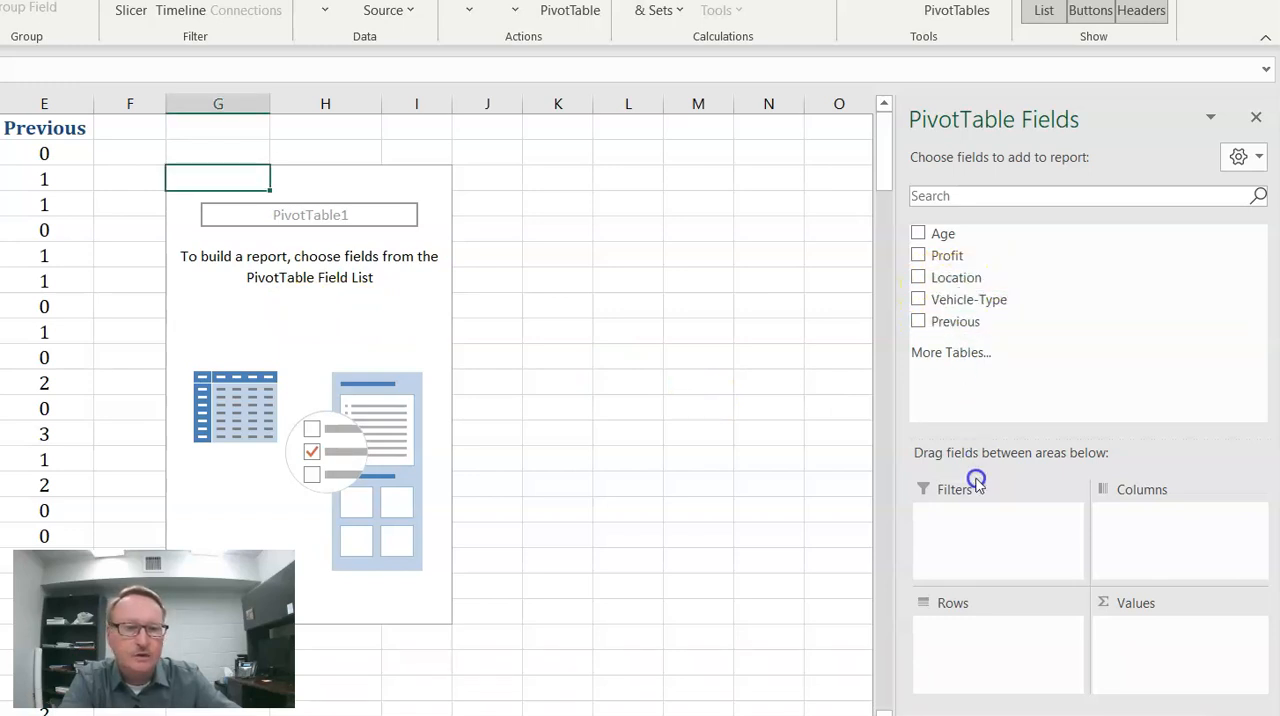
pyautogui.moveTo(926, 277); pyautogui.dragTo(989, 630)
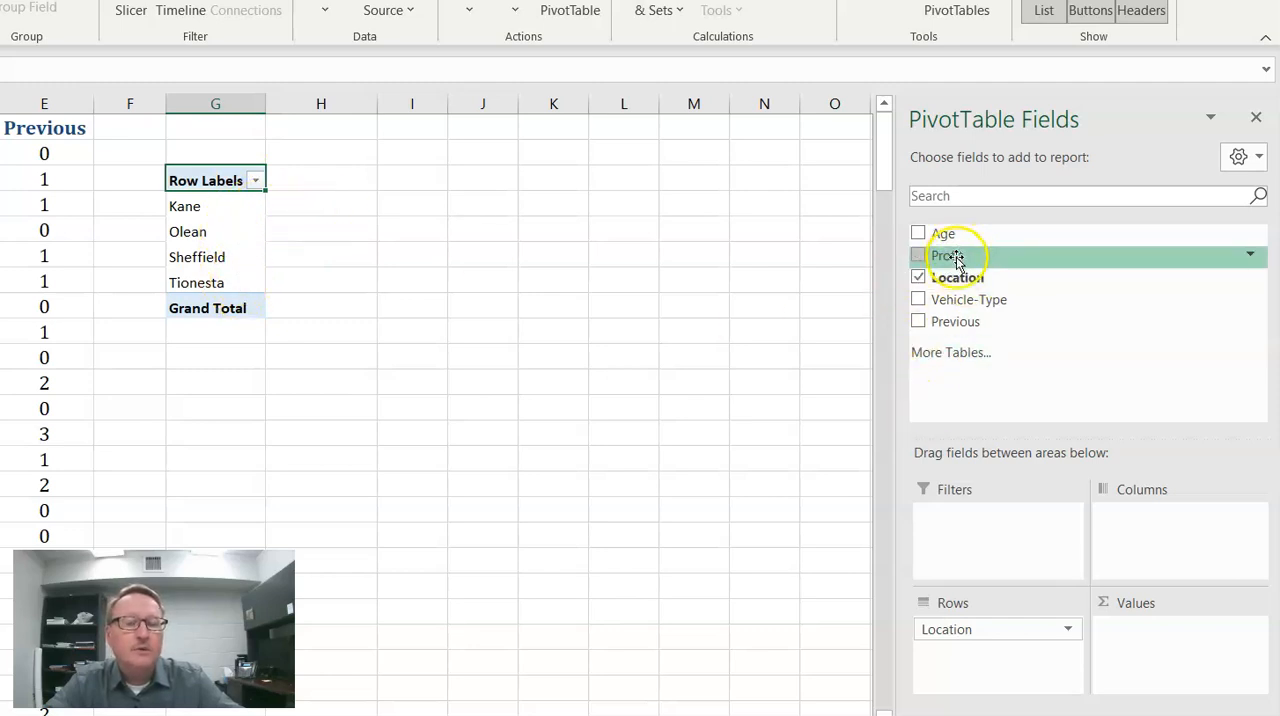
pyautogui.moveTo(957, 257); pyautogui.dragTo(956, 257)
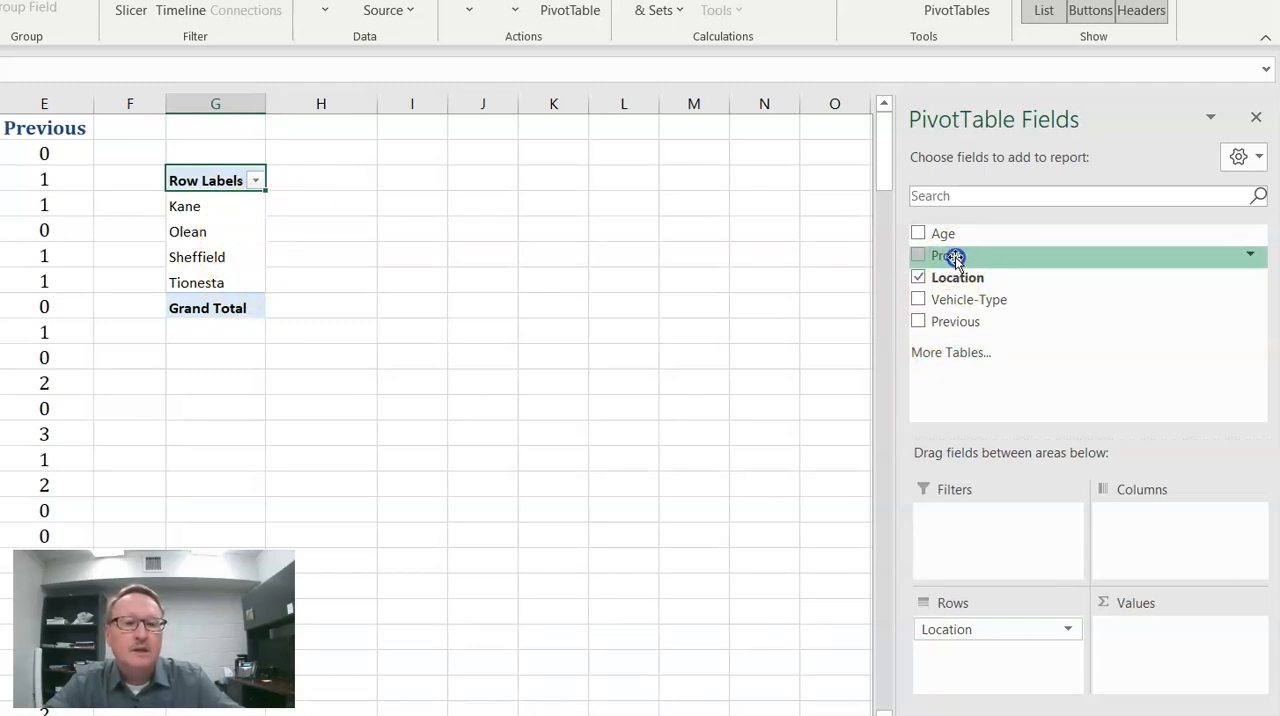
pyautogui.moveTo(957, 257); pyautogui.dragTo(1158, 648)
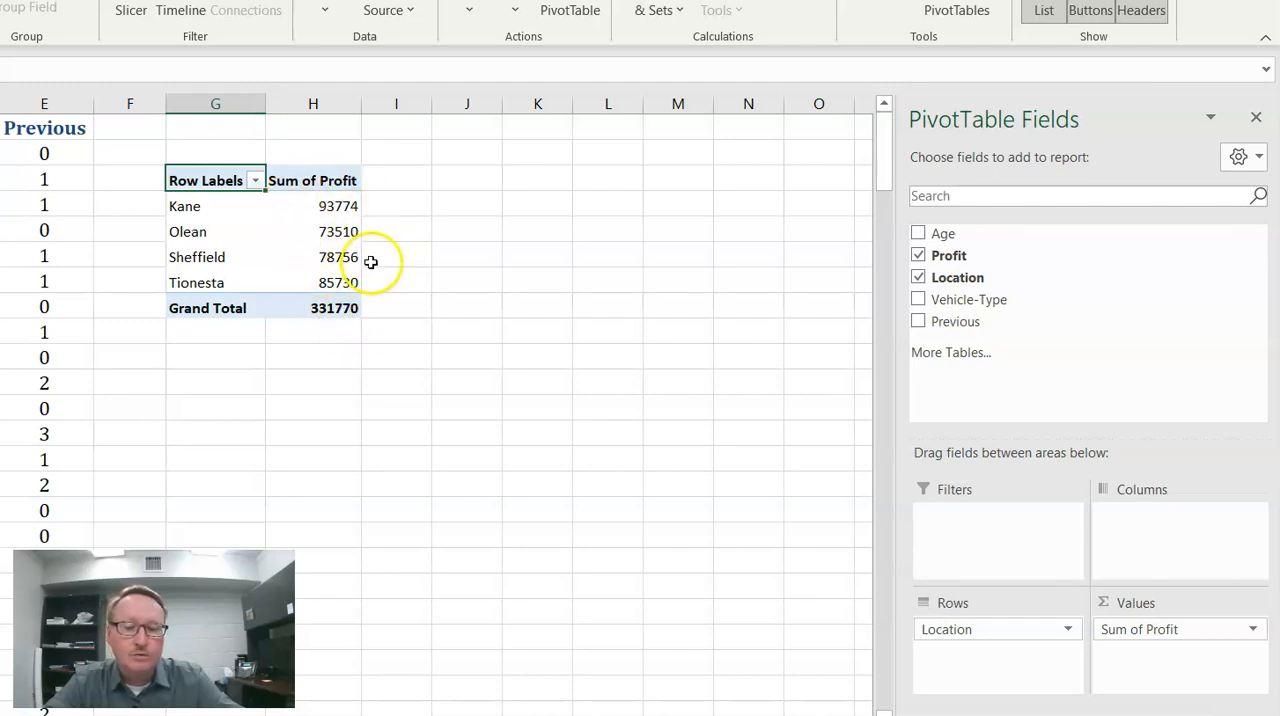
pyautogui.moveTo(344, 291)
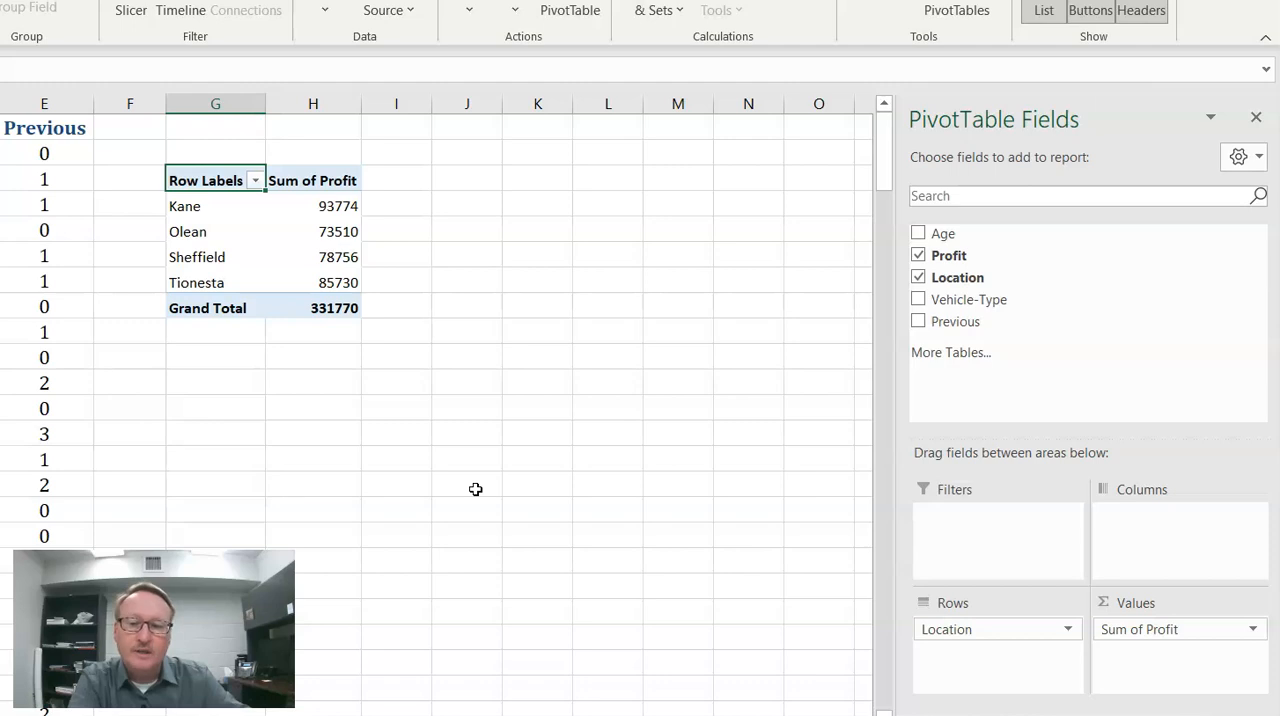
# - Summarize the PivotTable's Profit values by Count
pyautogui.click(1129, 632)
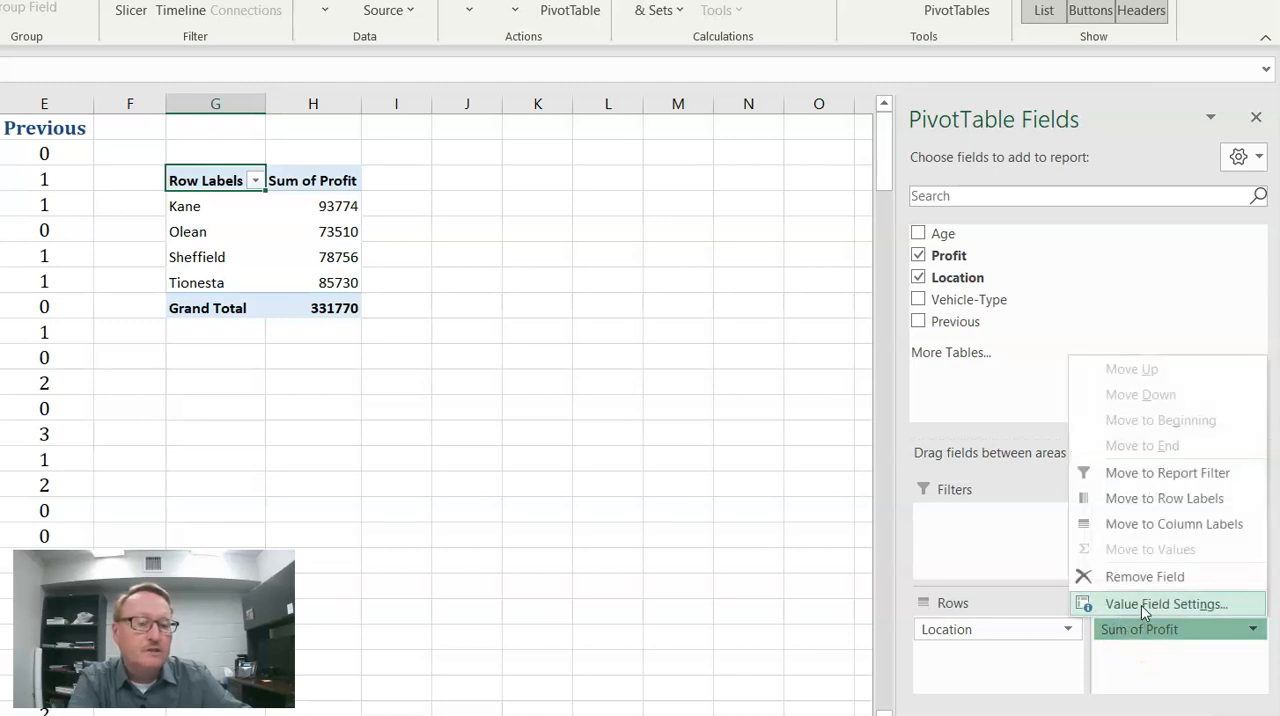
pyautogui.click(1141, 605)
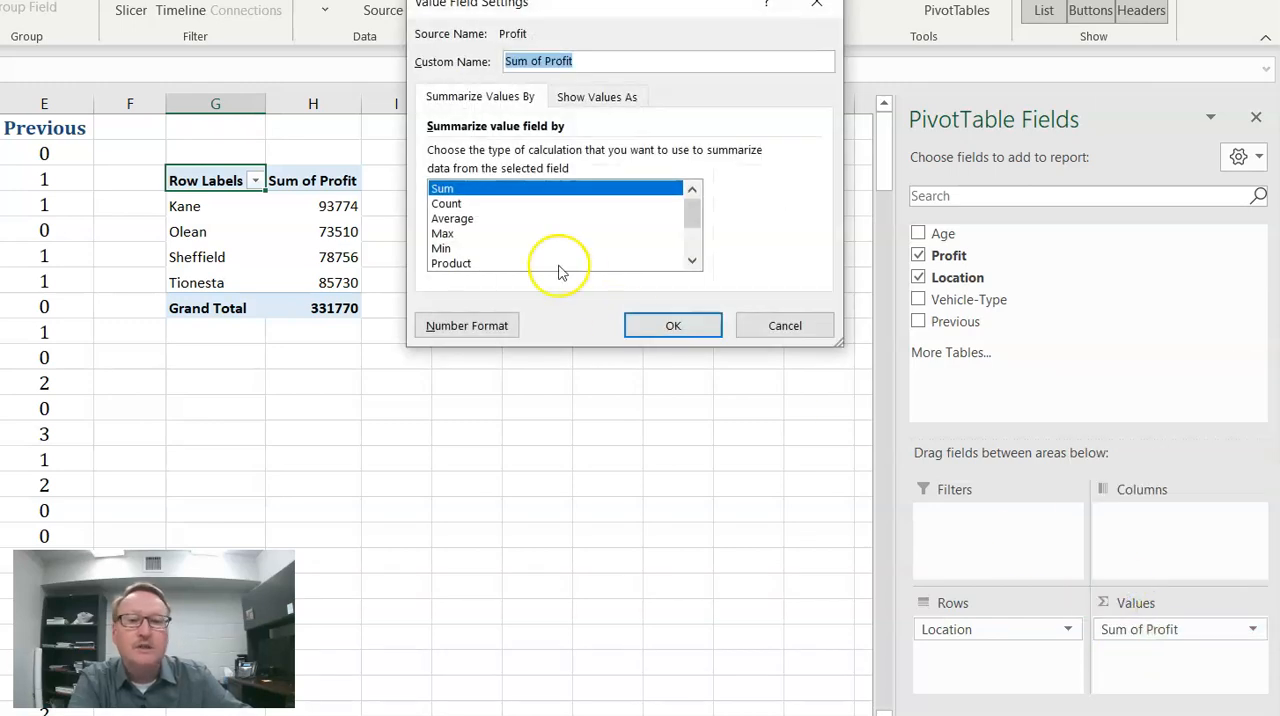
pyautogui.click(446, 205)
pyautogui.click(672, 325)
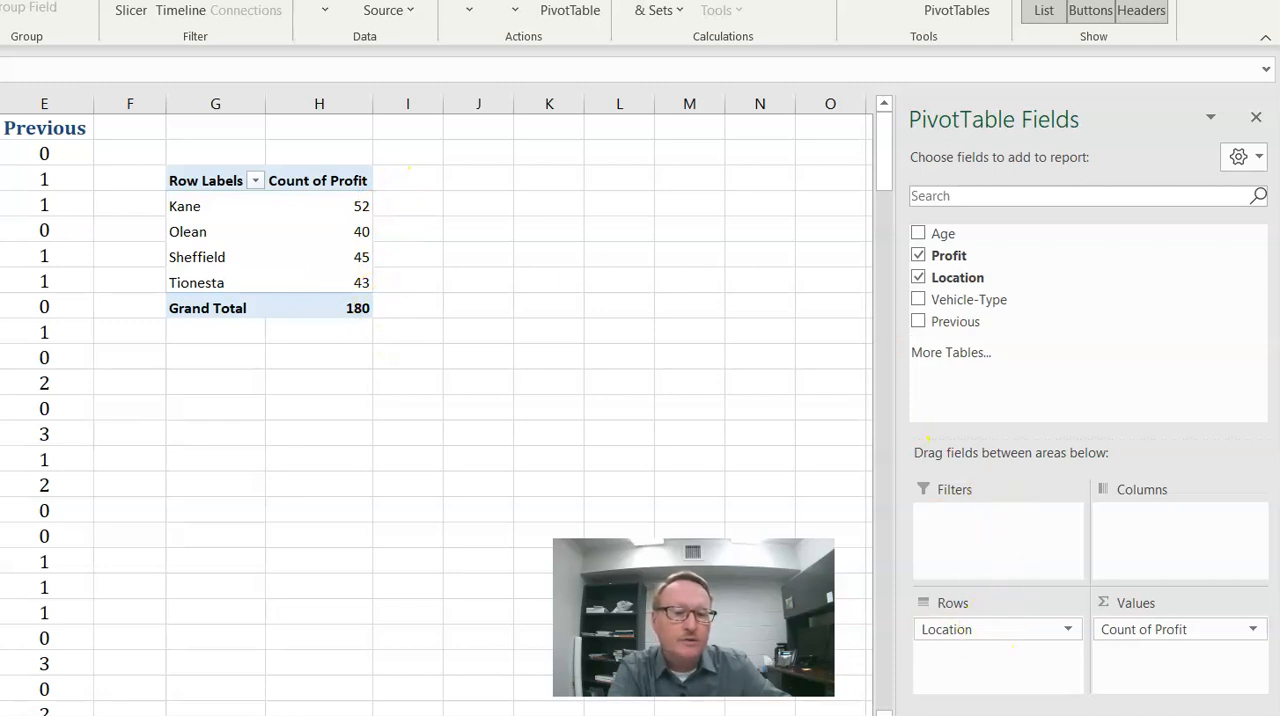
# - Replace Location with Vehicle-Type in the PivotTable's rows
pyautogui.click(984, 639)
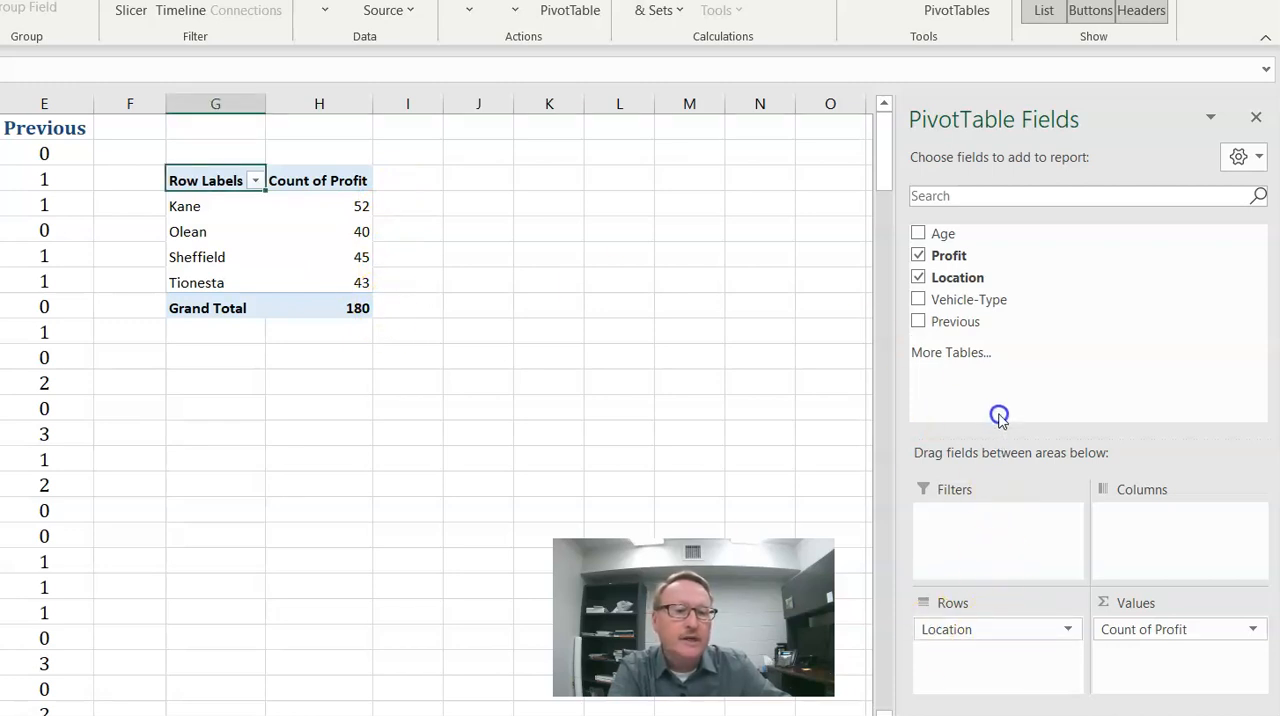
pyautogui.moveTo(986, 628); pyautogui.dragTo(1020, 374)
pyautogui.moveTo(958, 257); pyautogui.dragTo(1014, 345)
pyautogui.moveTo(964, 306); pyautogui.dragTo(964, 306)
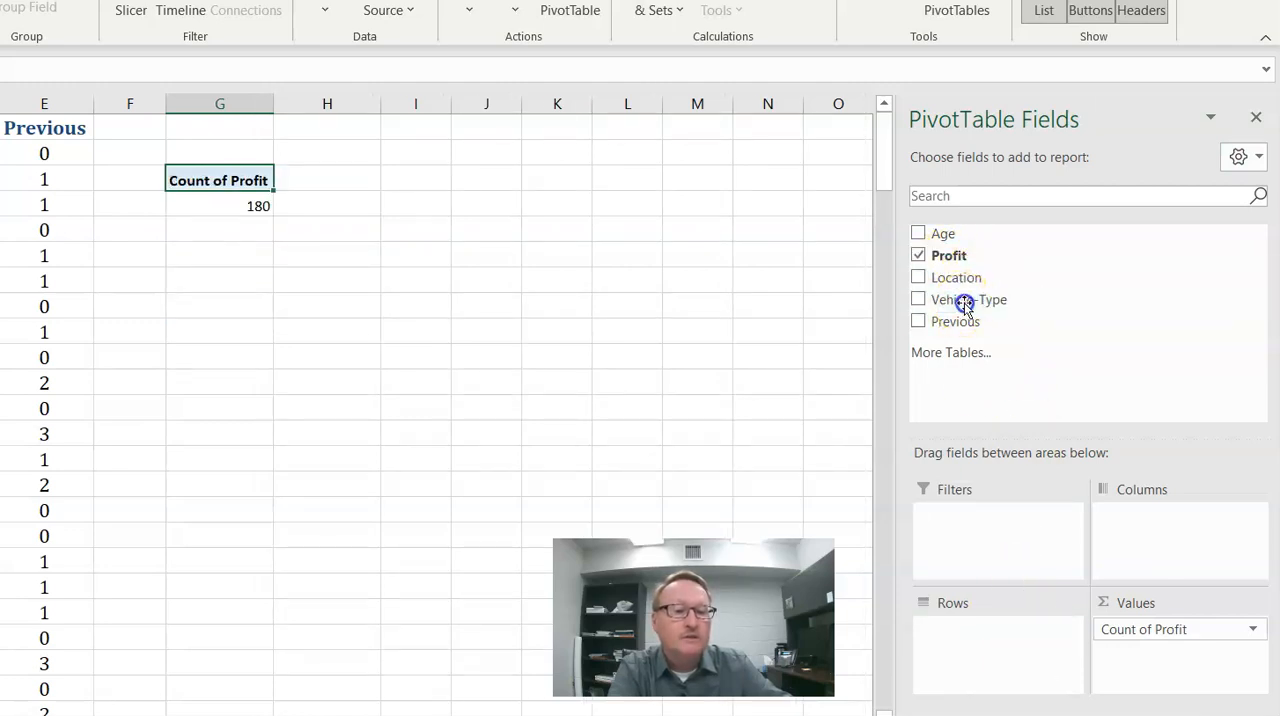
pyautogui.moveTo(1003, 640); pyautogui.dragTo(1003, 640)
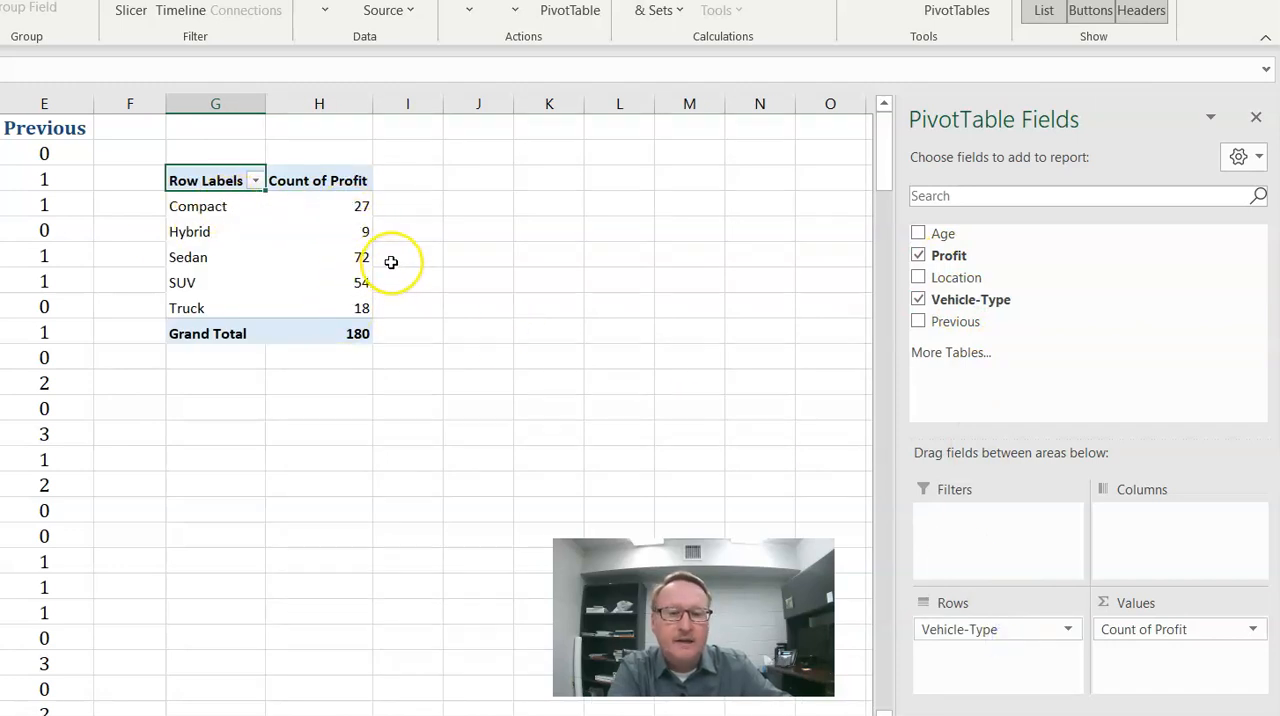
# - Remove Vehicle-Type from the PivotTable's rows and put Location back in its place
pyautogui.moveTo(994, 630); pyautogui.dragTo(980, 345)
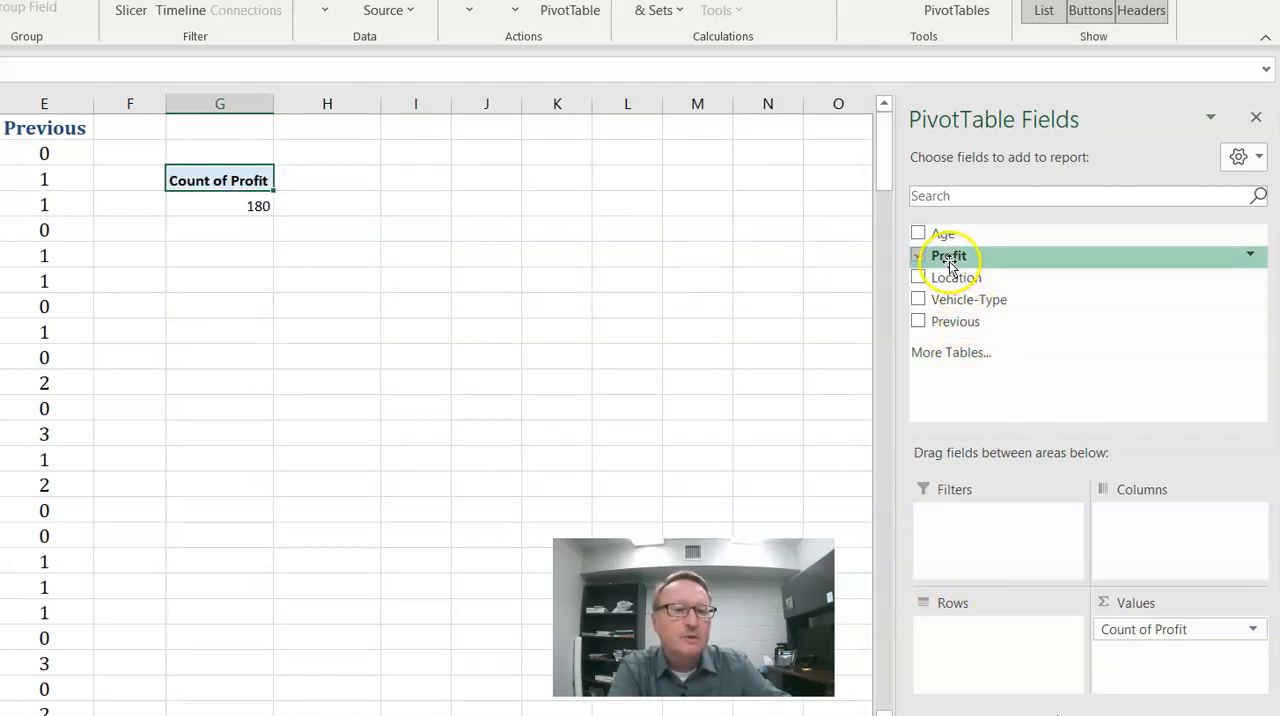
pyautogui.moveTo(953, 279); pyautogui.dragTo(1040, 650)
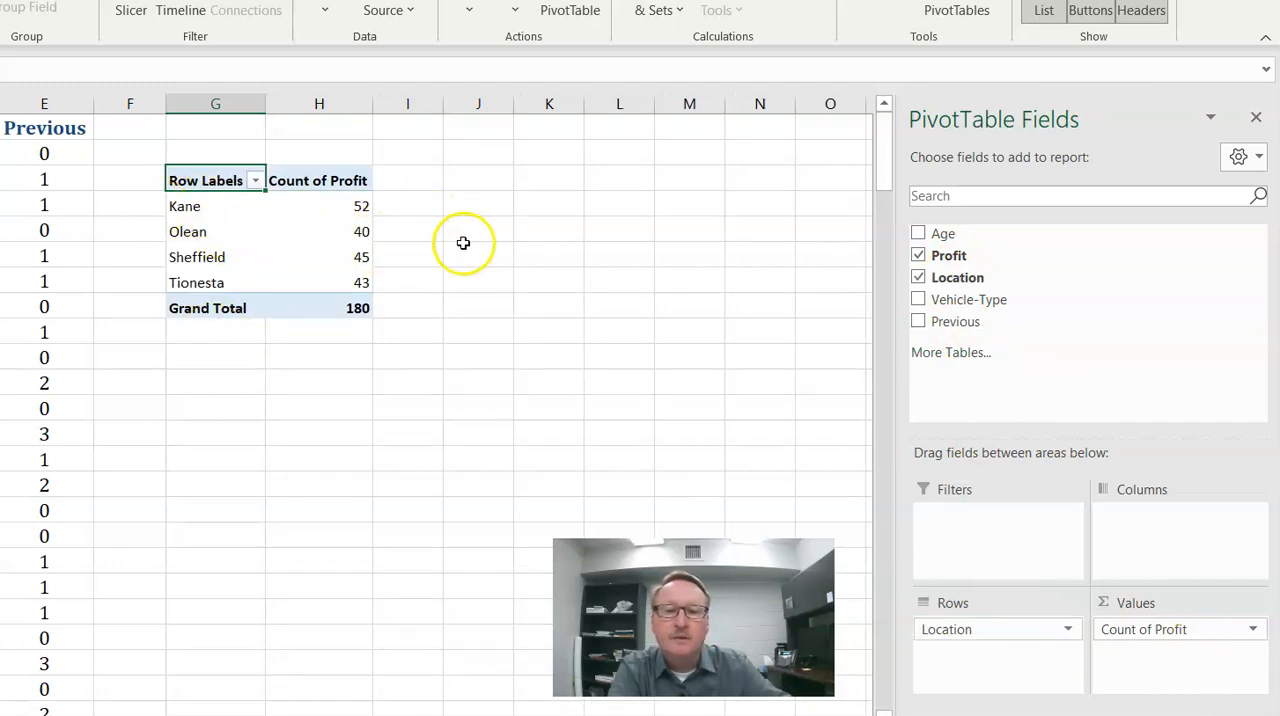
pyautogui.moveTo(682, 602); pyautogui.dragTo(149, 595)
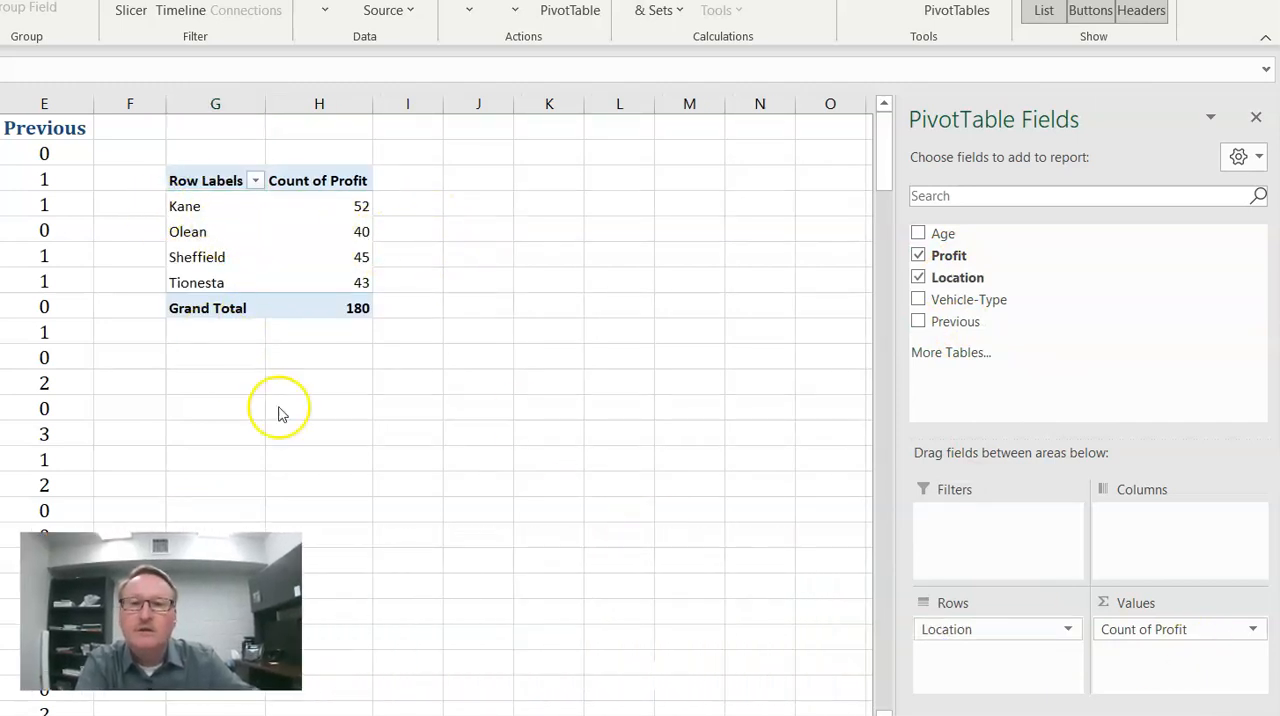
pyautogui.click(506, 240)
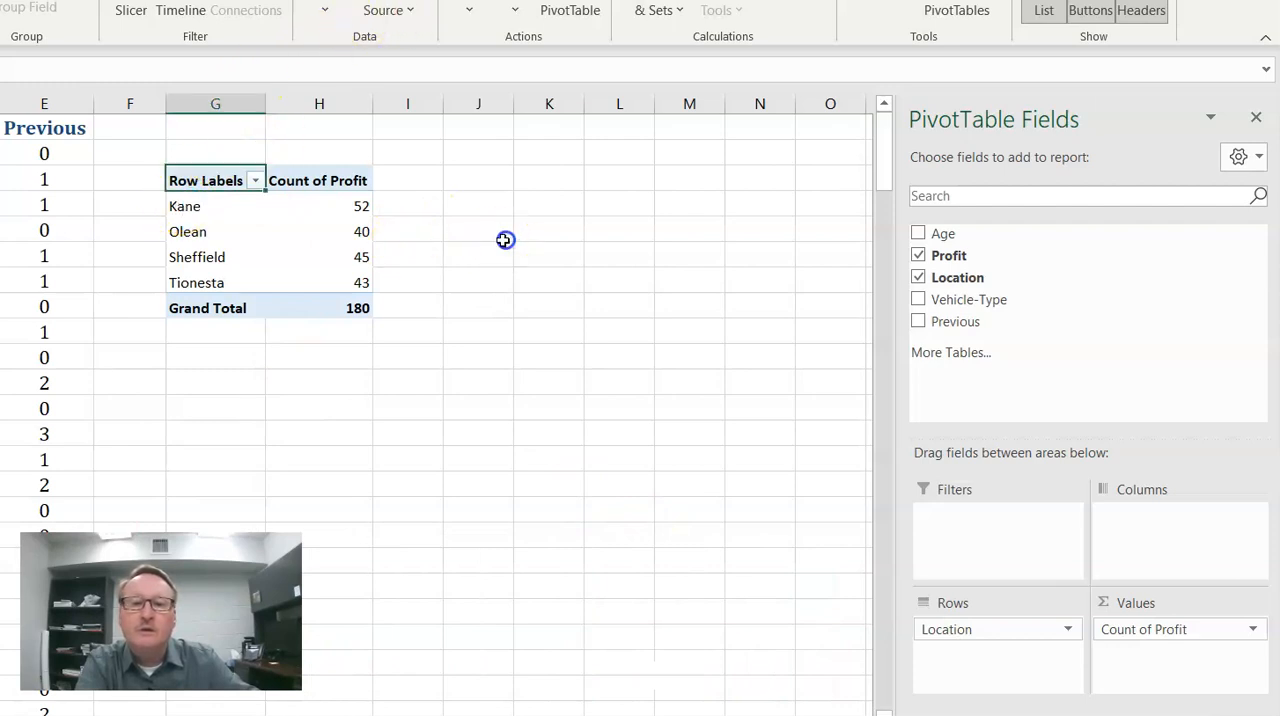
# - Insert a 2-D clustered column chart from the Kane to Tionesta rows of the PivotTable
pyautogui.moveTo(174, 206); pyautogui.dragTo(190, 268)
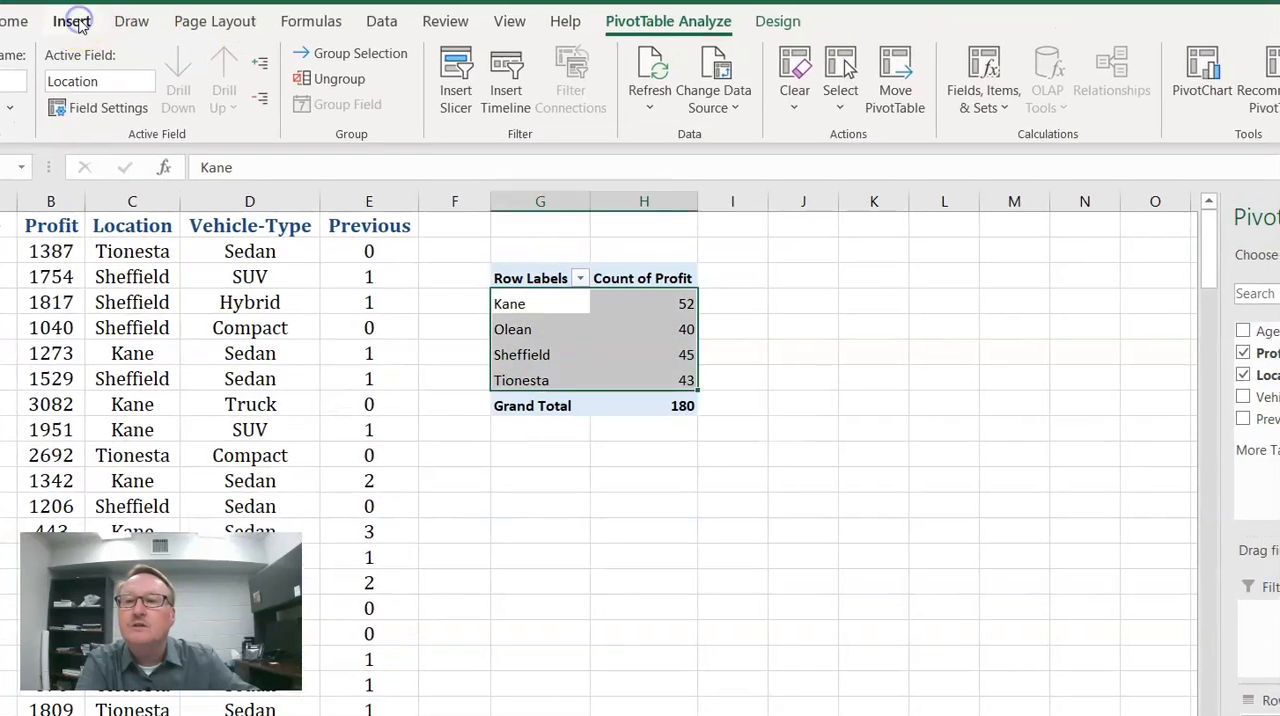
pyautogui.click(74, 21)
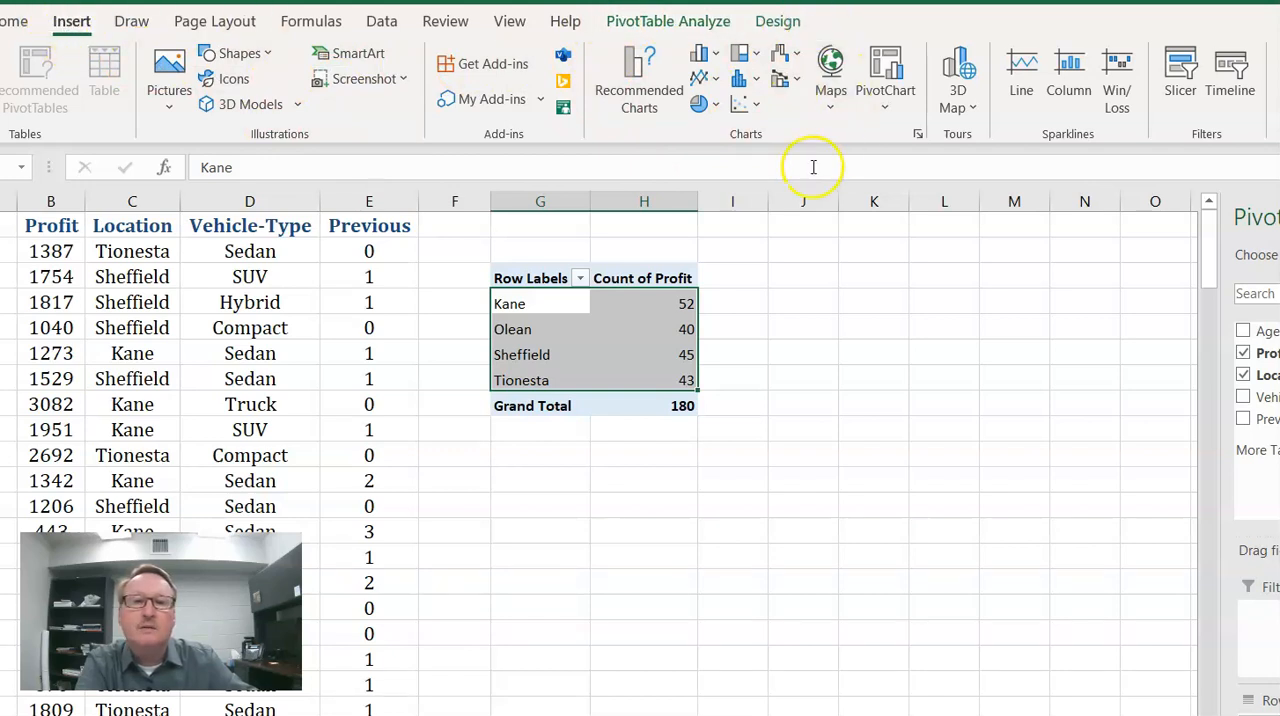
pyautogui.click(717, 58)
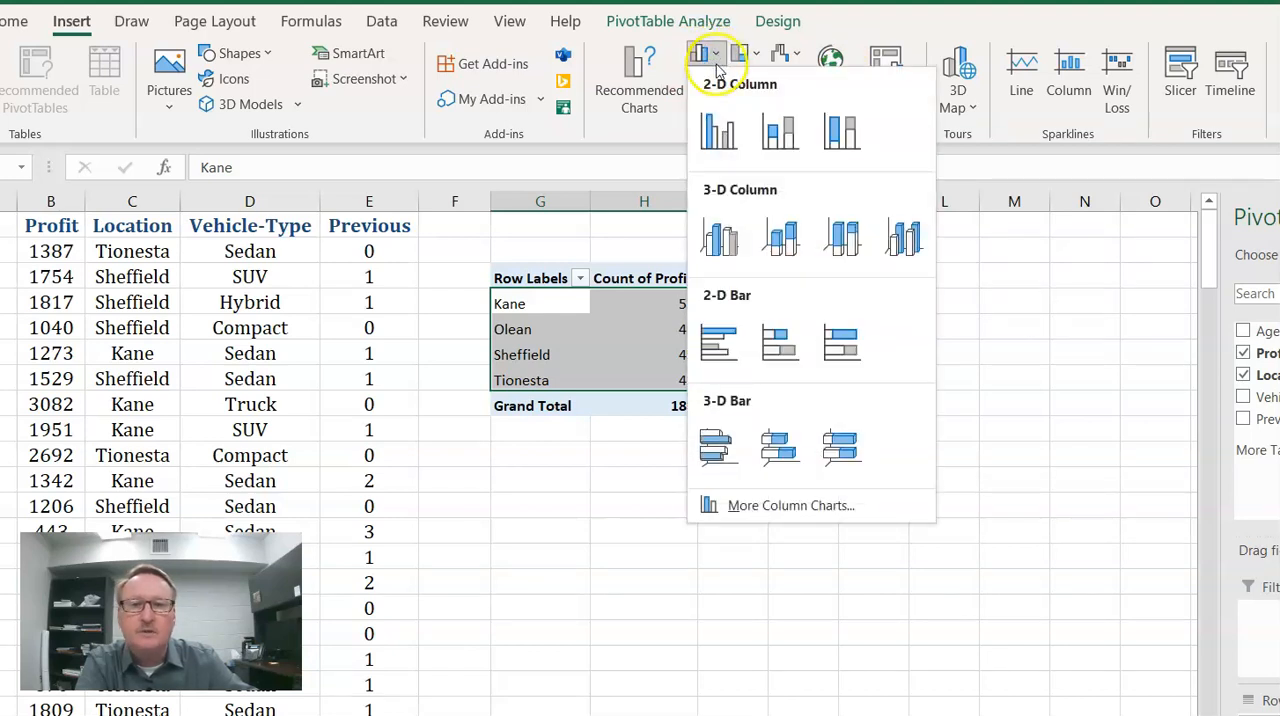
pyautogui.click(717, 133)
pyautogui.moveTo(700, 408); pyautogui.dragTo(854, 380)
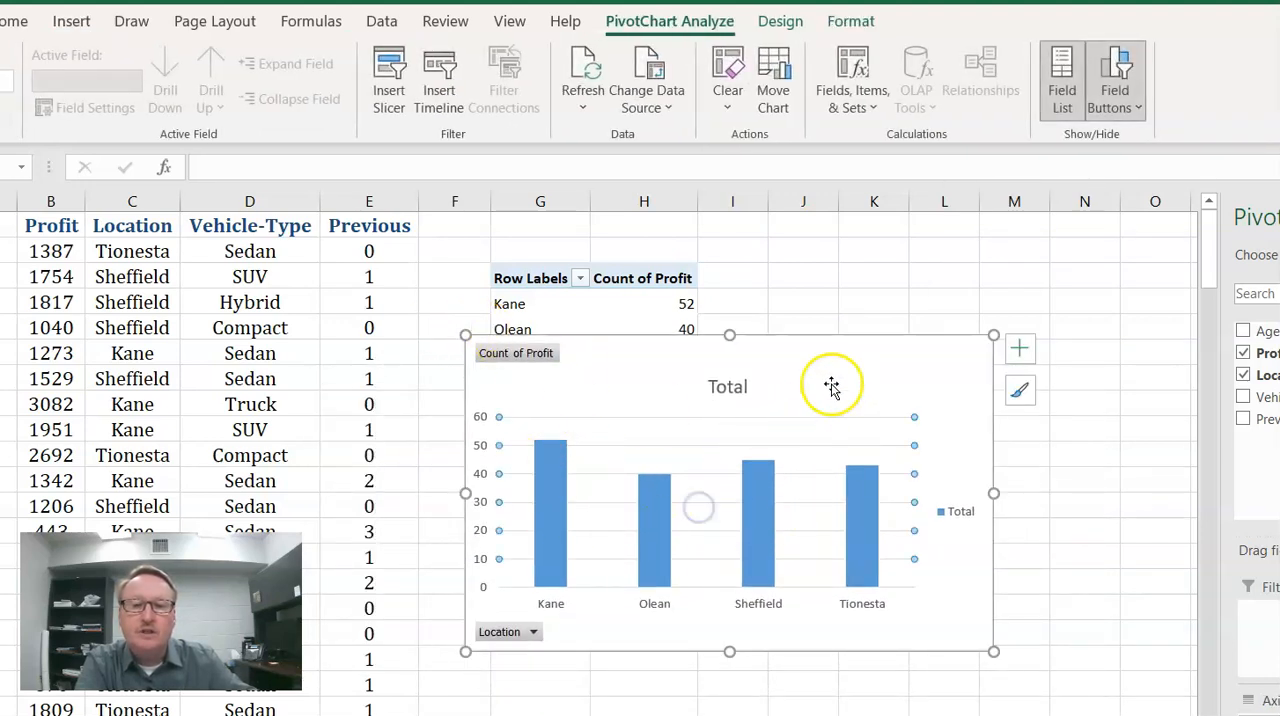
# - Apply chart Style 5 to the column chart of locations
pyautogui.click(850, 301)
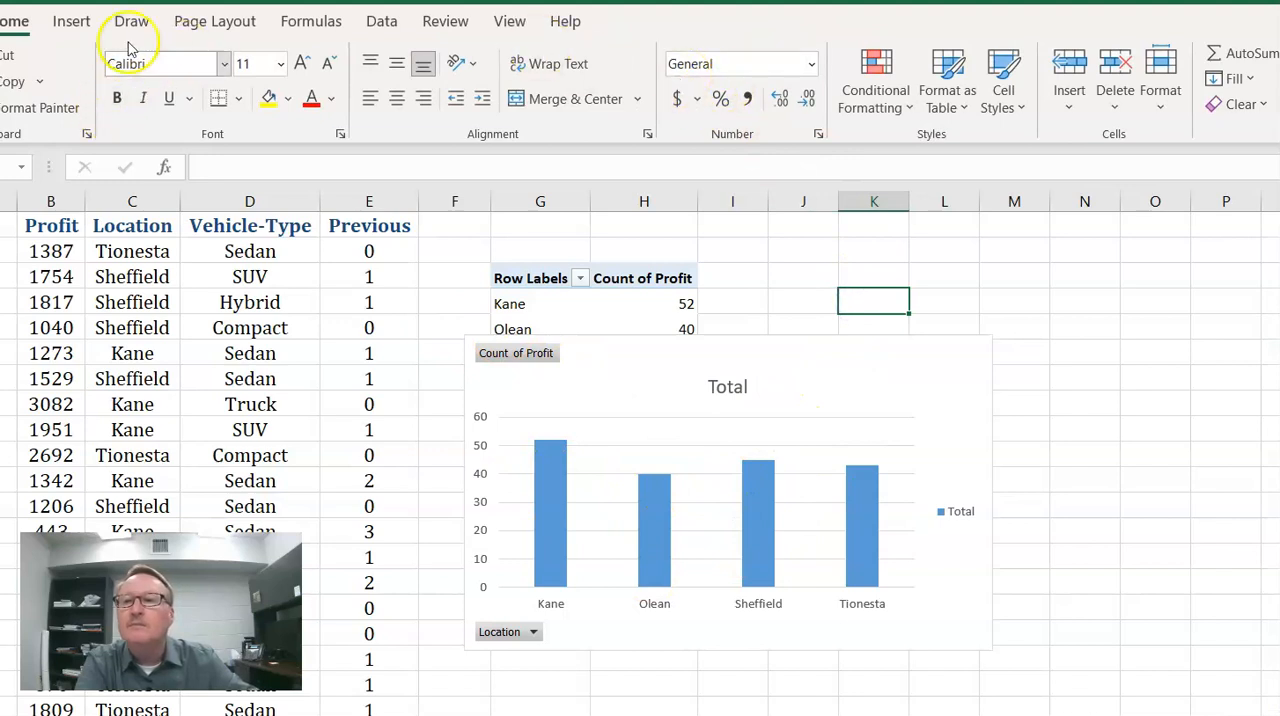
pyautogui.click(582, 420)
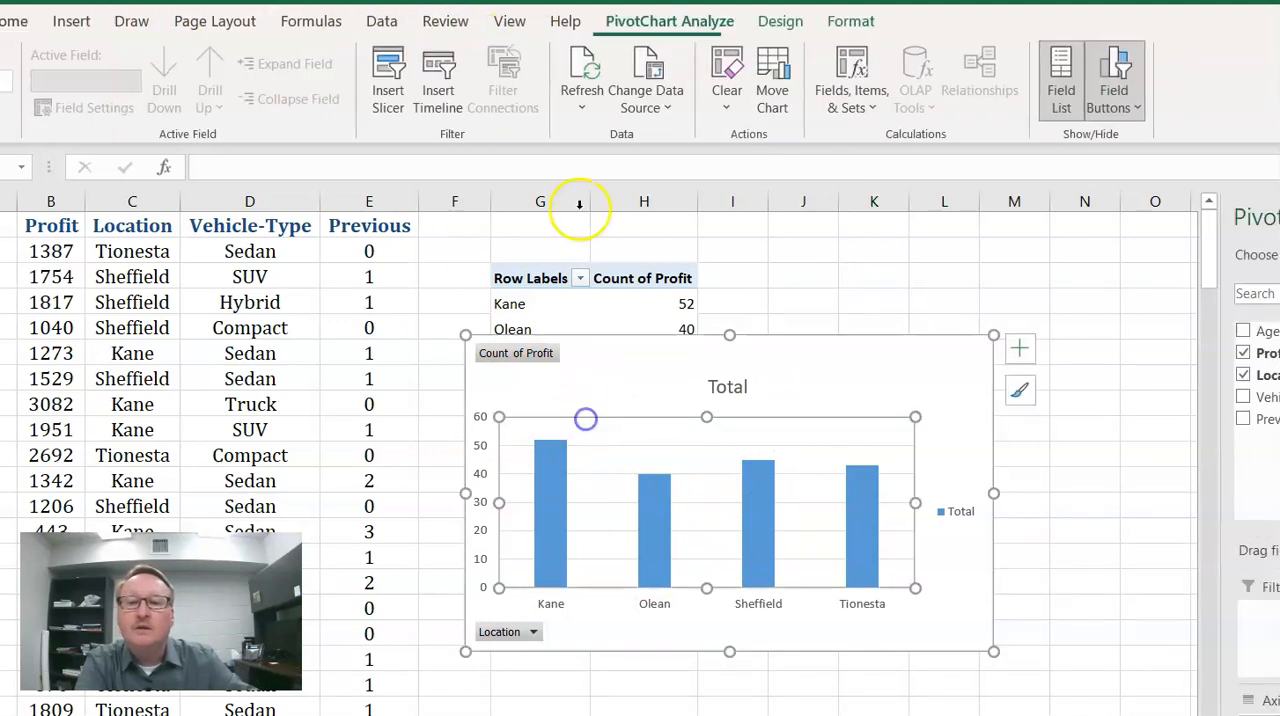
pyautogui.click(795, 28)
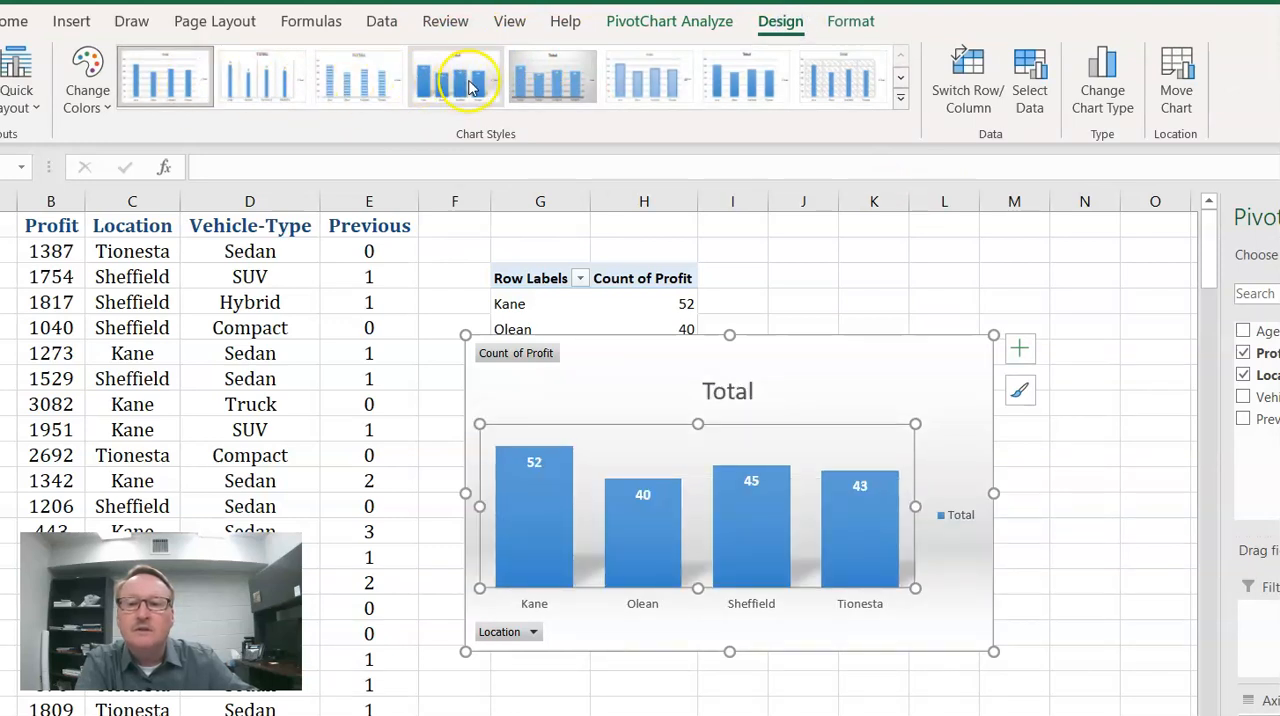
pyautogui.click(548, 88)
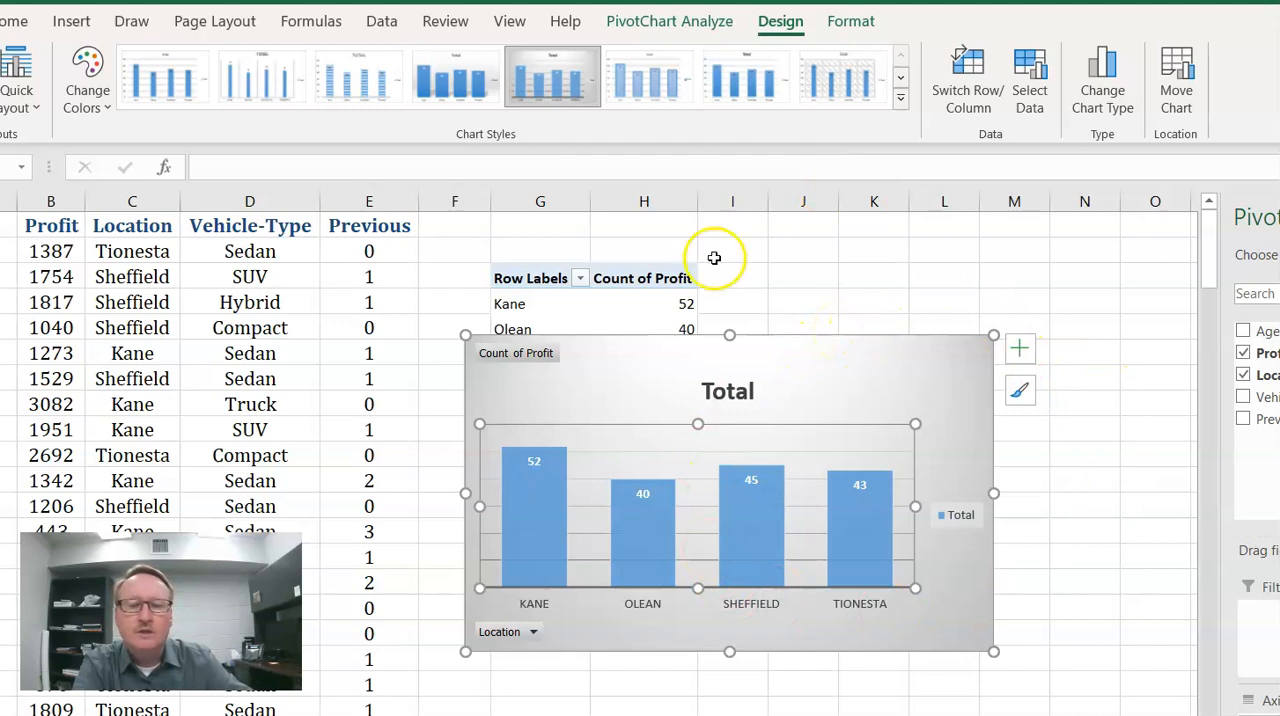
# - Delete the column chart from the worksheet
pyautogui.click(845, 351)
pyautogui.press('Delete')
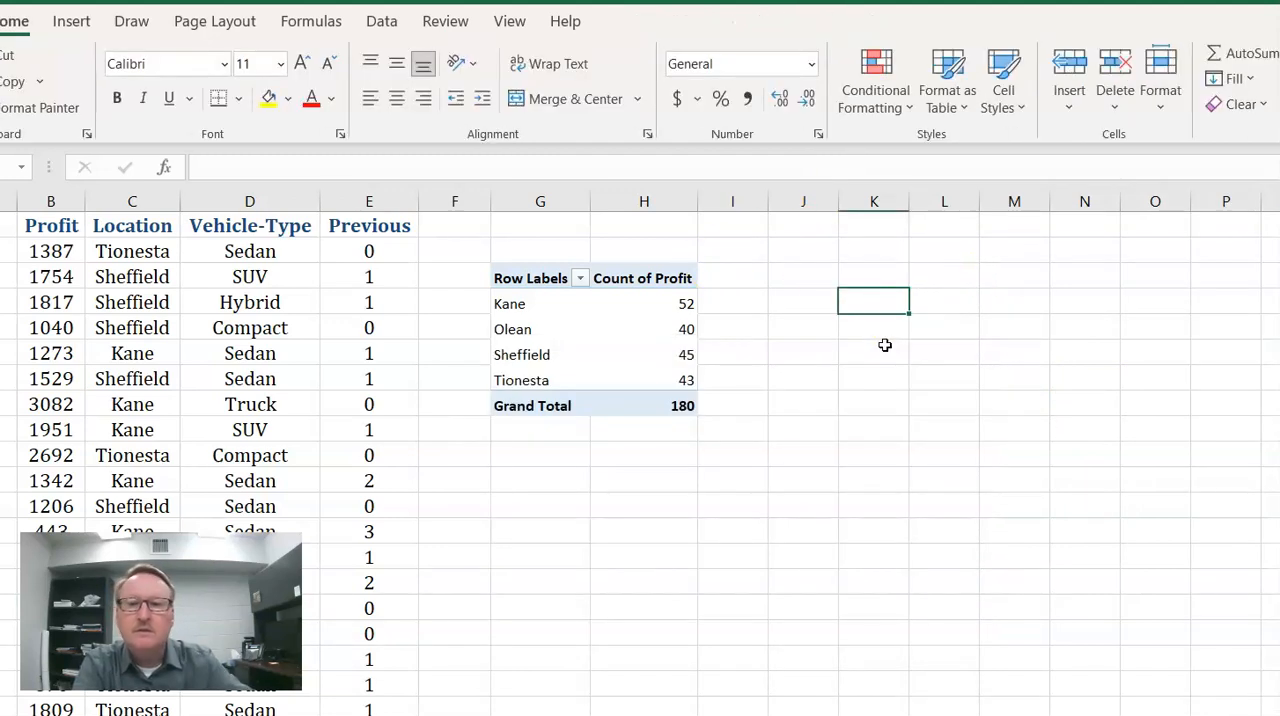
# - Replace Location with Vehicle-Type in the PivotTable's rows
pyautogui.click(560, 354)
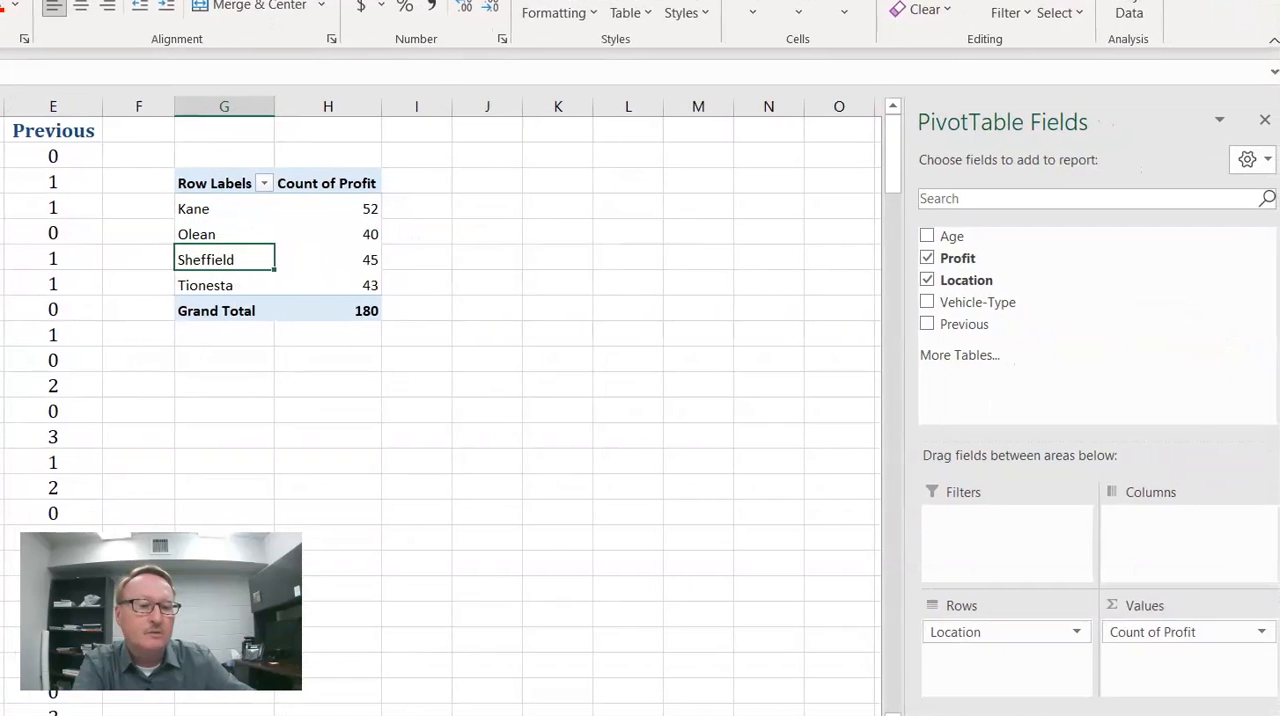
pyautogui.click(1044, 148)
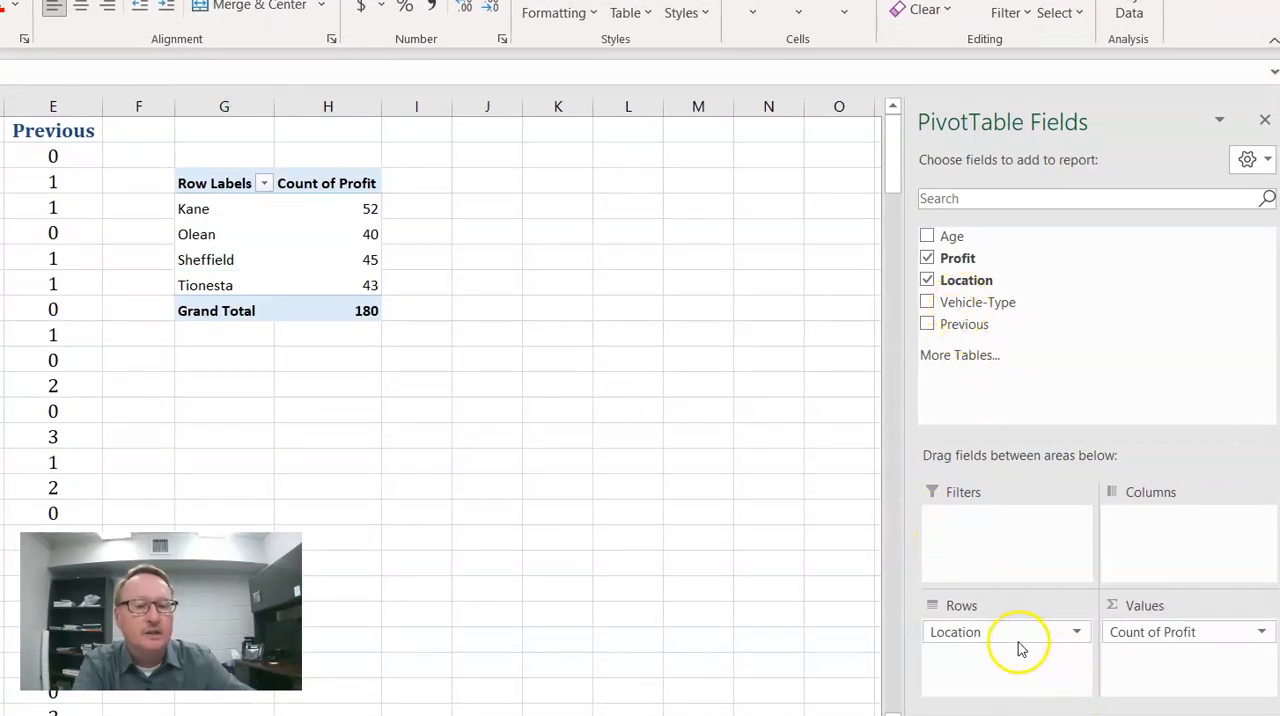
pyautogui.click(1010, 606)
pyautogui.moveTo(988, 645); pyautogui.dragTo(1014, 391)
pyautogui.moveTo(975, 307); pyautogui.dragTo(1026, 630)
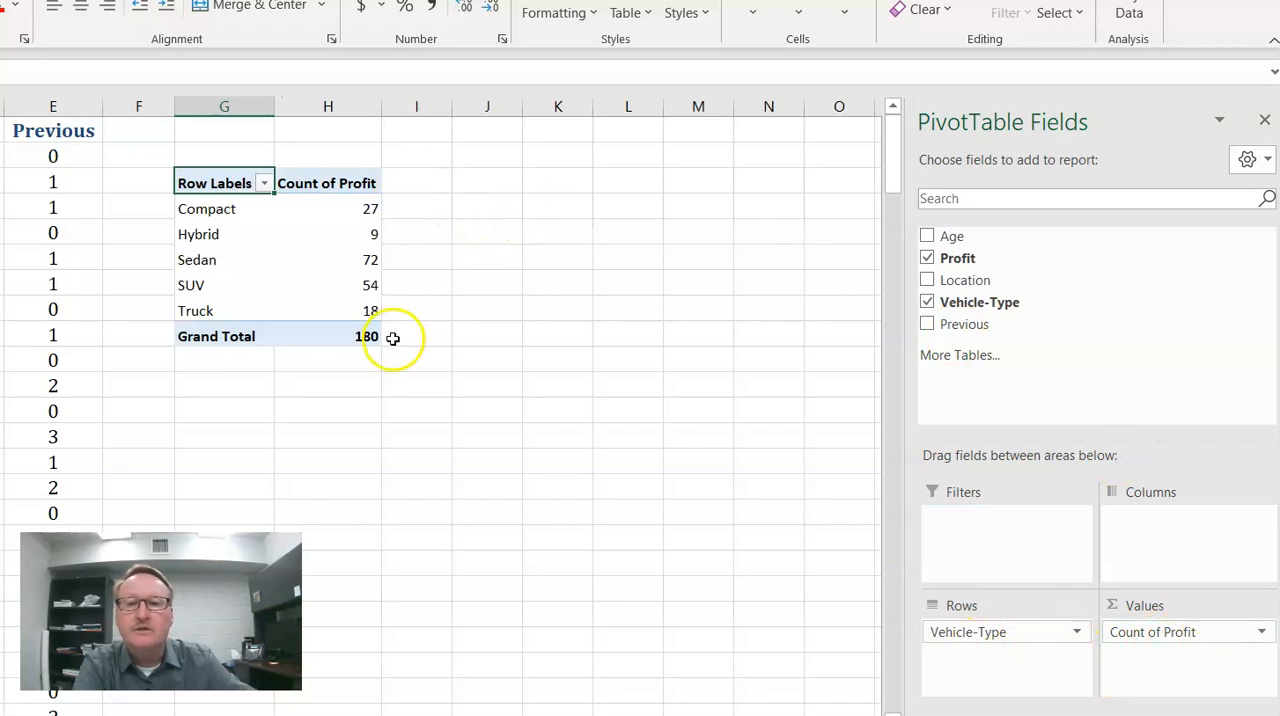
# - Insert a 2-D pie chart from the Compact to Truck rows of the PivotTable
pyautogui.moveTo(183, 212); pyautogui.dragTo(273, 297)
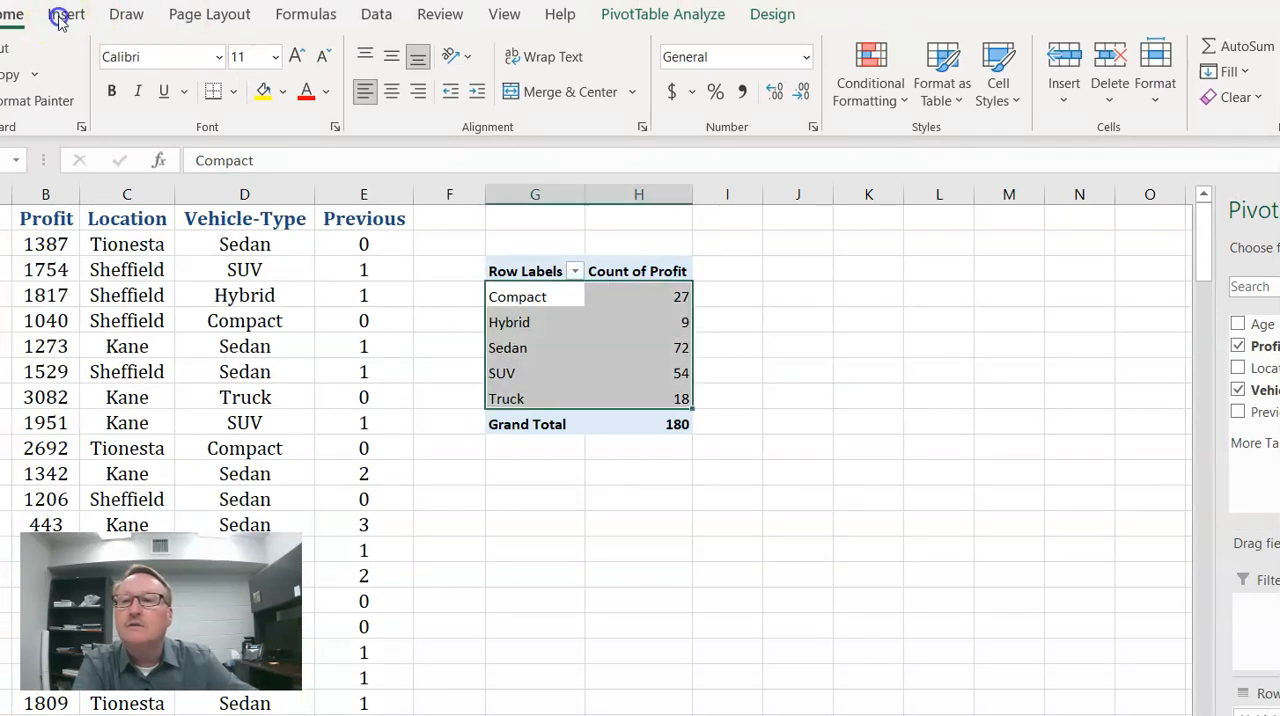
pyautogui.click(62, 17)
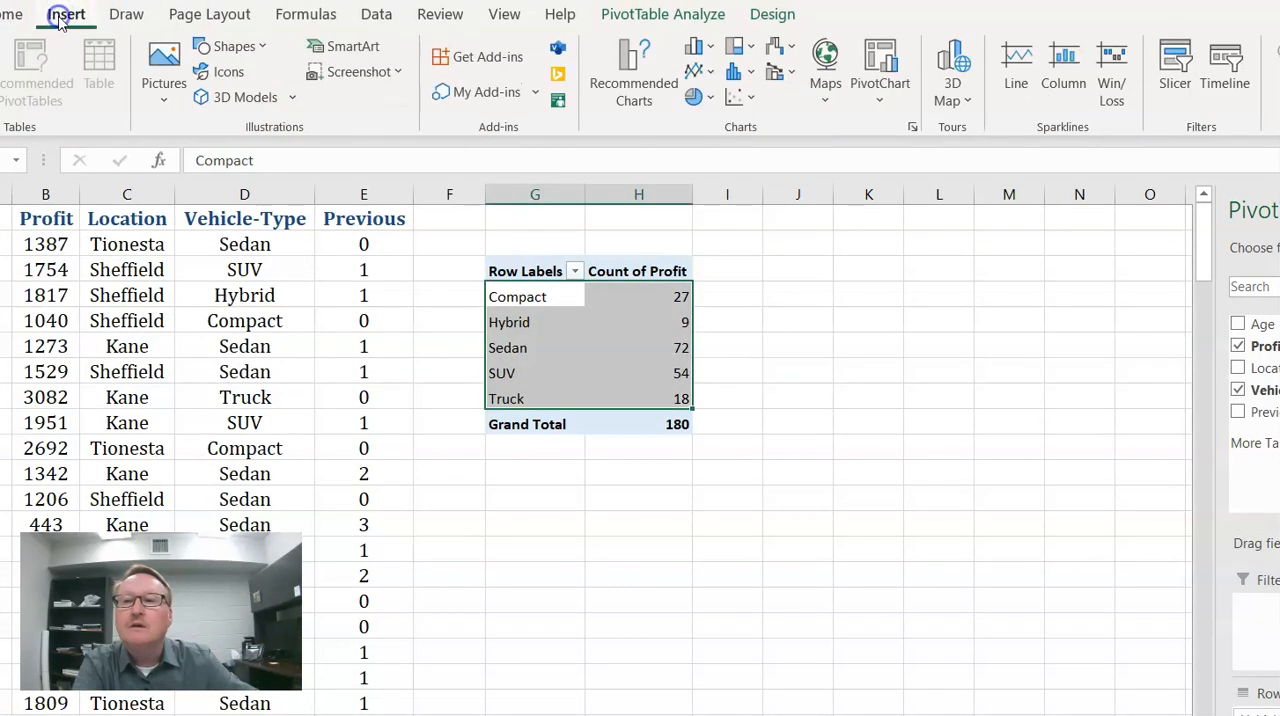
pyautogui.click(692, 97)
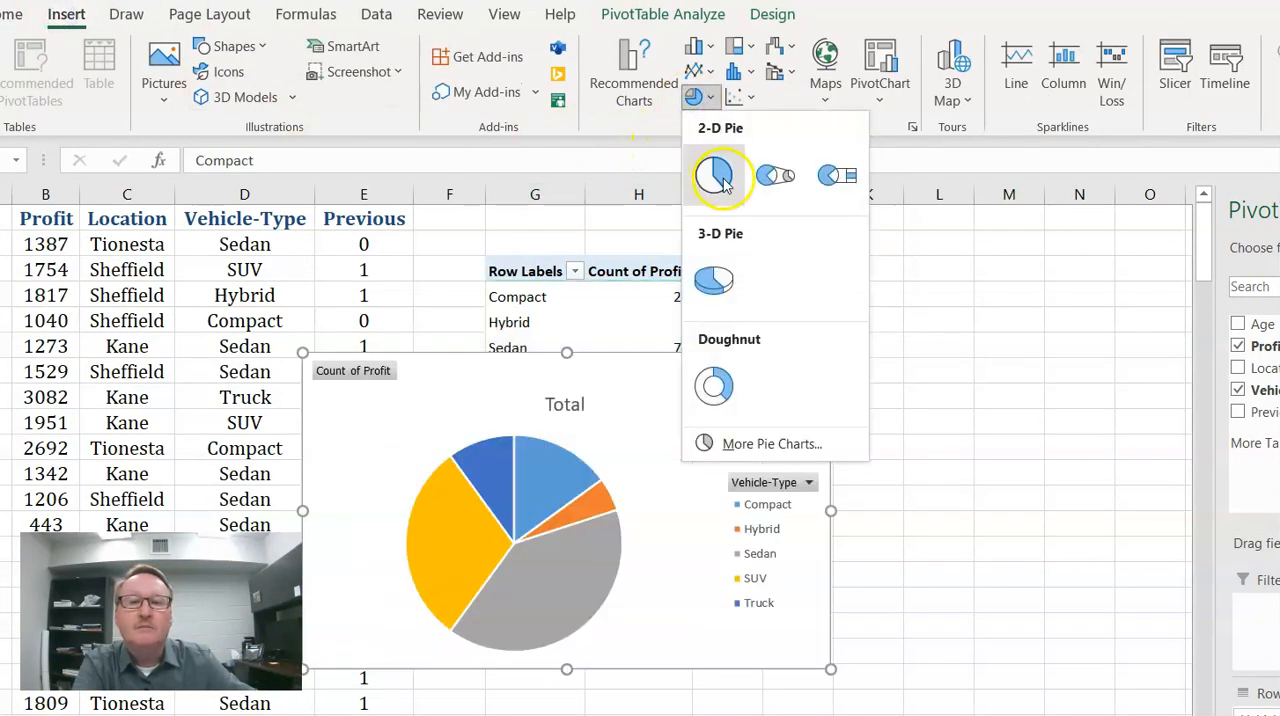
pyautogui.click(721, 175)
# - Remove the Total title from the pie chart and move the chart over columns G to N
pyautogui.click(588, 391)
pyautogui.moveTo(859, 386); pyautogui.dragTo(860, 387)
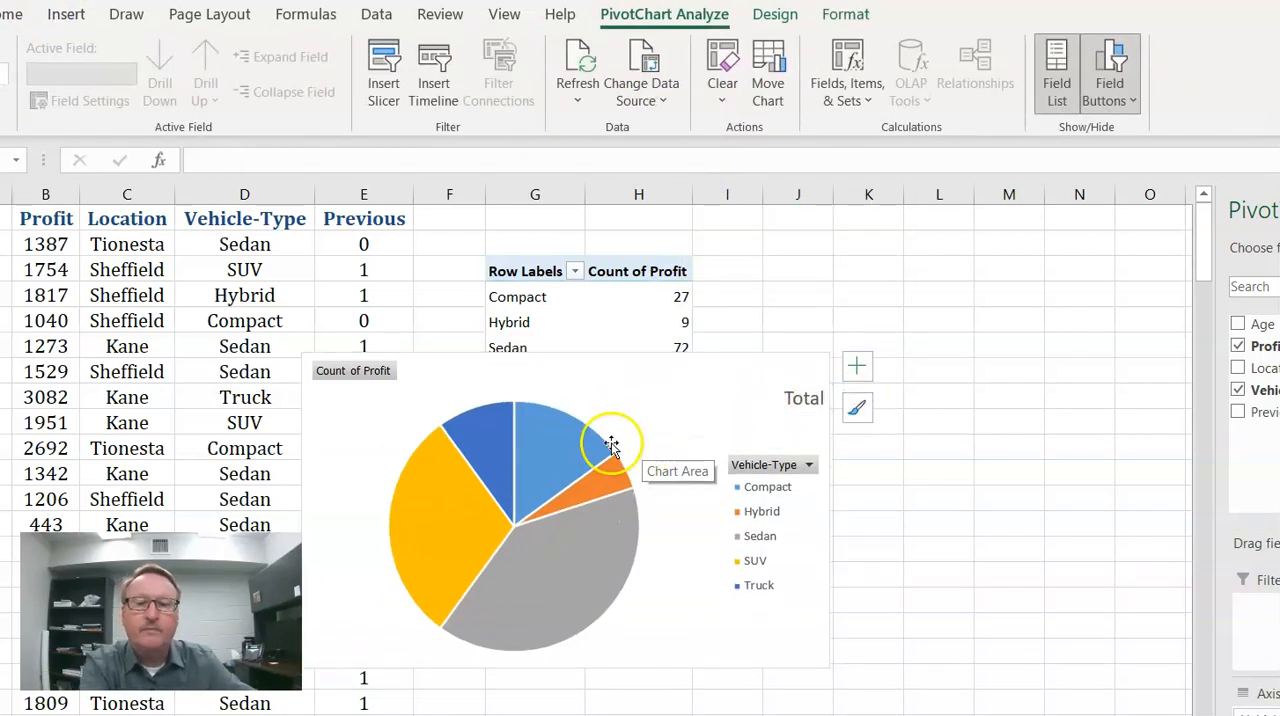
pyautogui.moveTo(623, 391); pyautogui.dragTo(850, 350)
# - Apply chart Style 3 to the pie chart and delete its Vehicle-Type legend
pyautogui.click(775, 14)
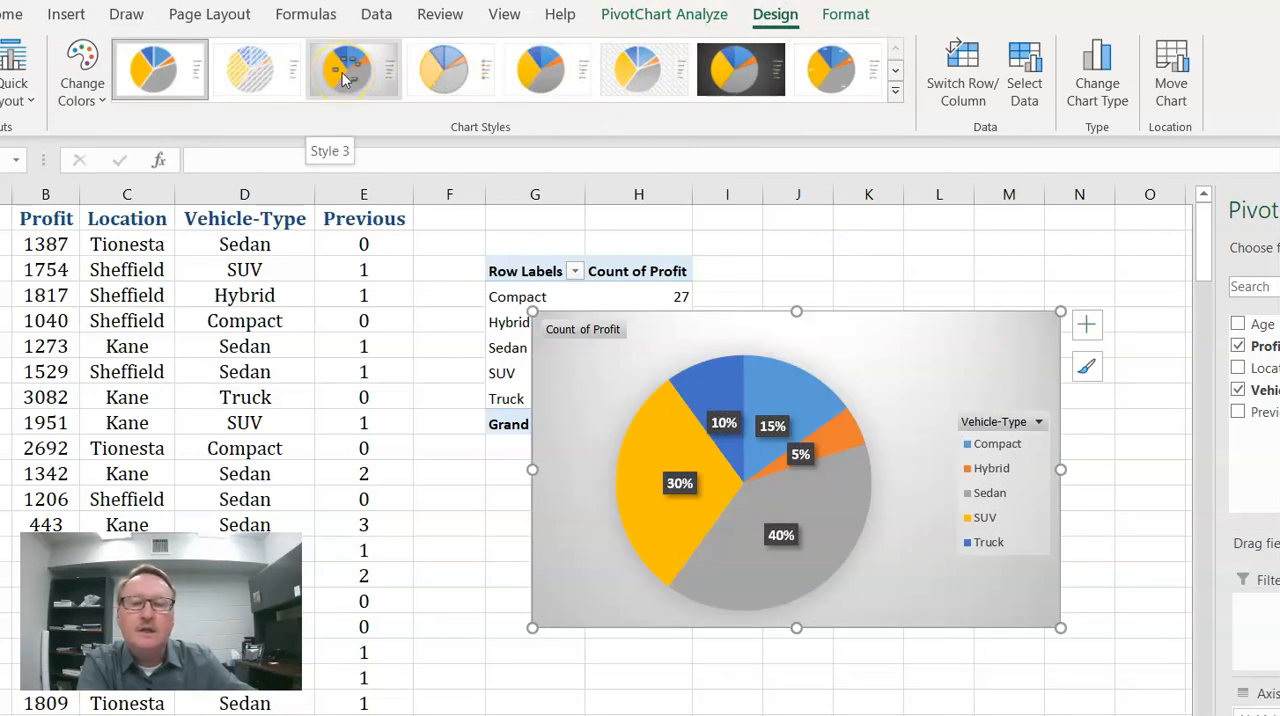
pyautogui.click(343, 79)
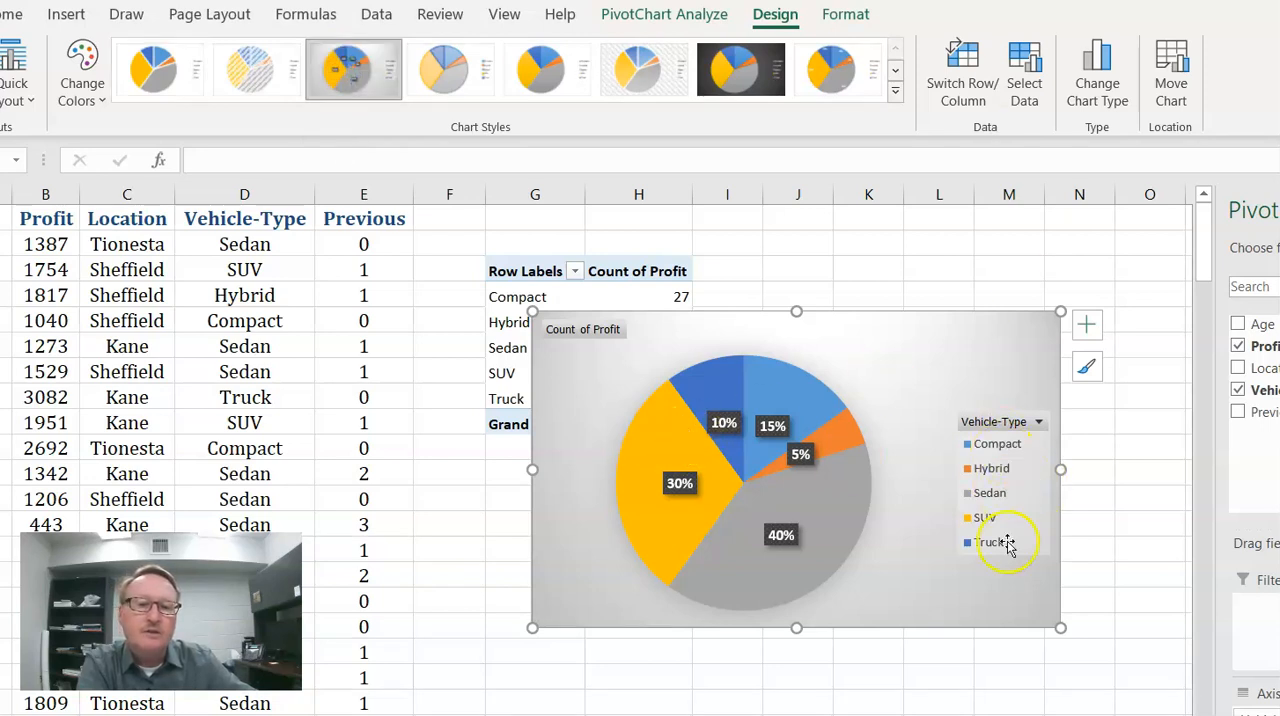
pyautogui.click(998, 478)
pyautogui.press('Delete')
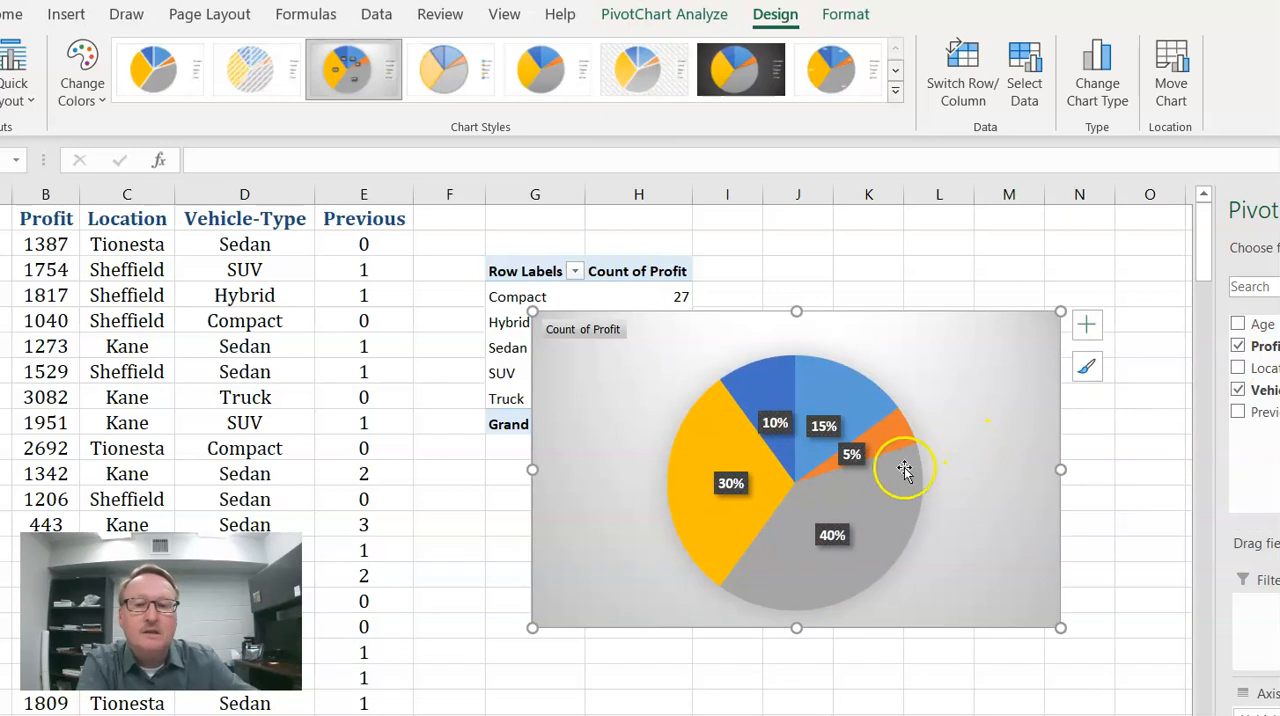
# - Format the pie chart's data labels to show the category name together with the percentage
pyautogui.click(853, 454)
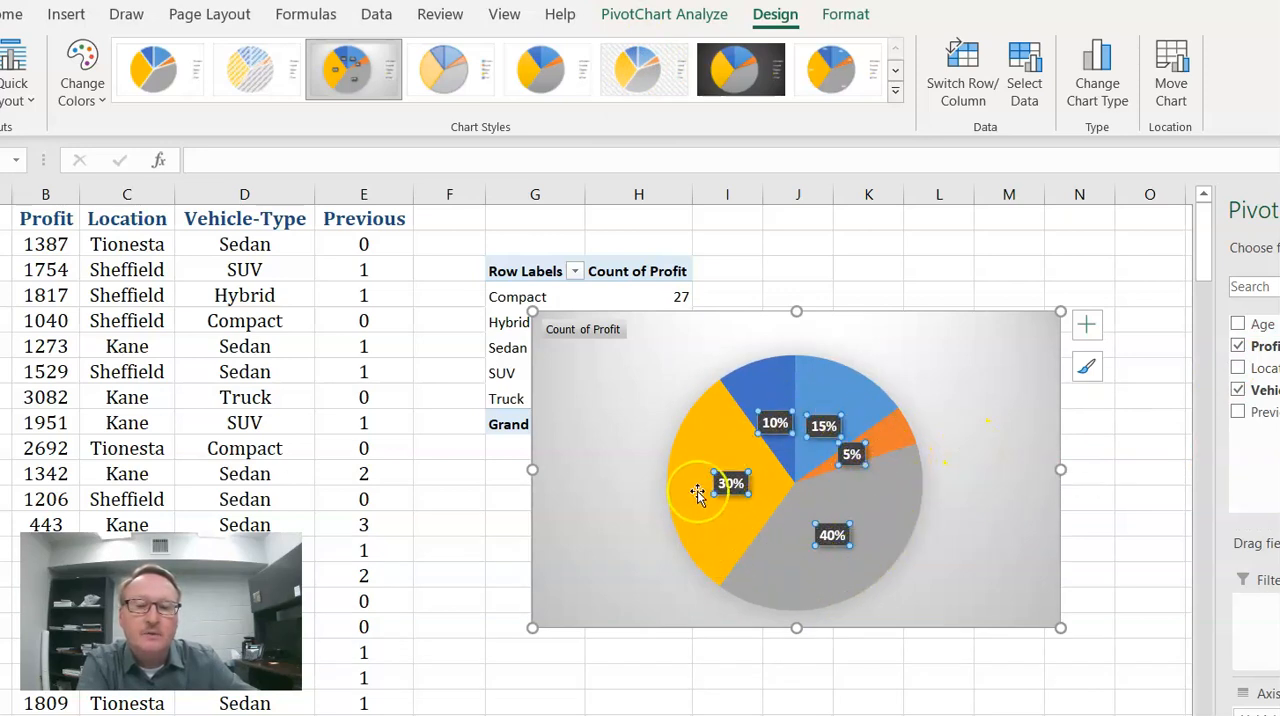
pyautogui.moveTo(892, 521)
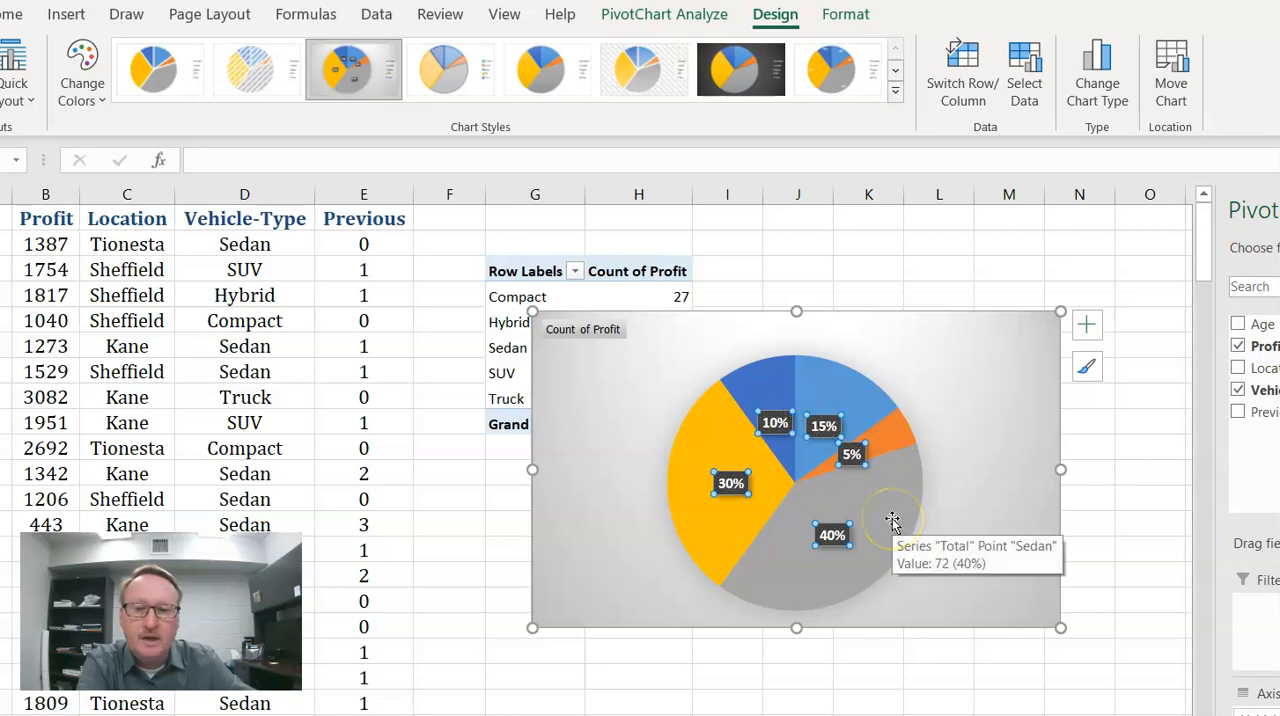
pyautogui.rightClick(836, 541)
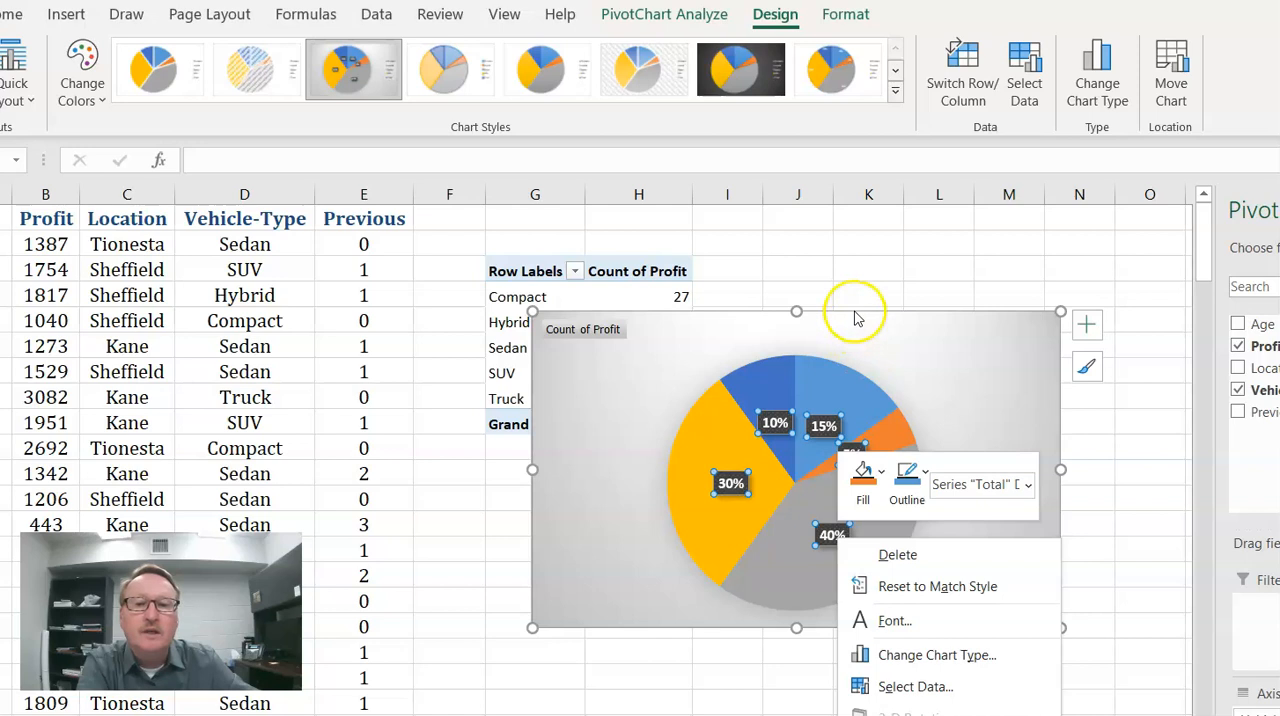
pyautogui.click(886, 246)
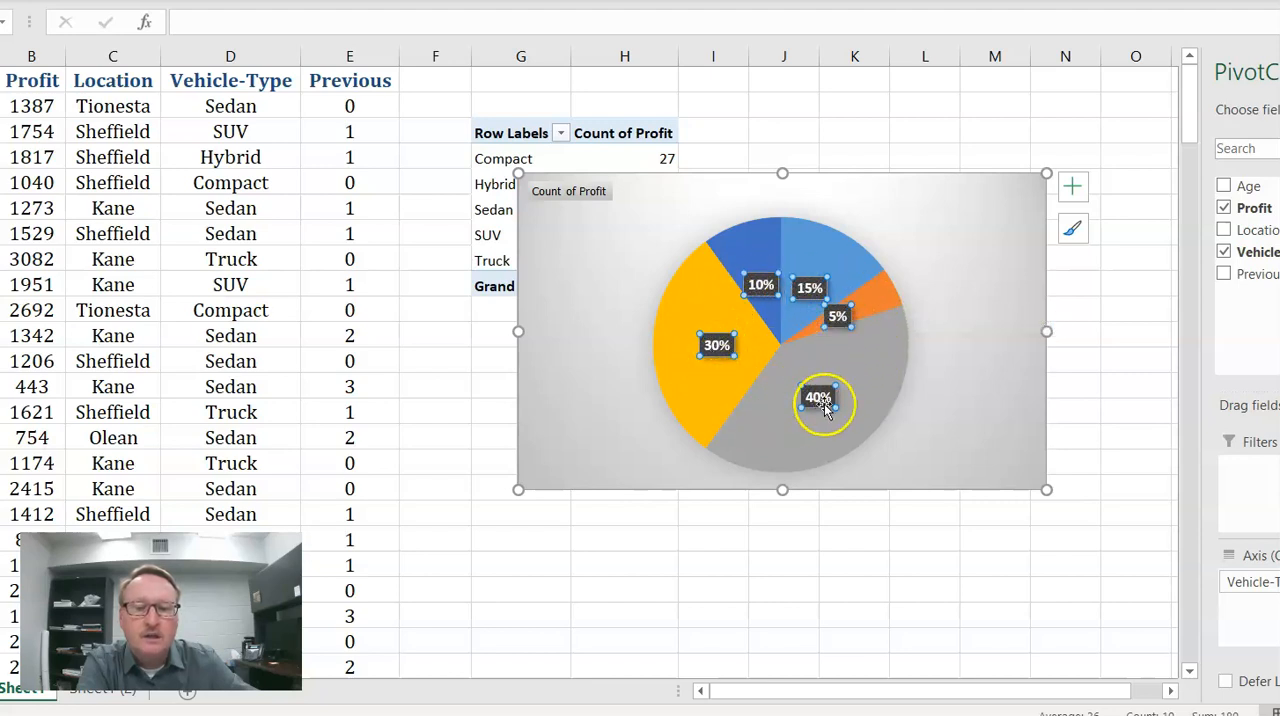
pyautogui.rightClick(810, 290)
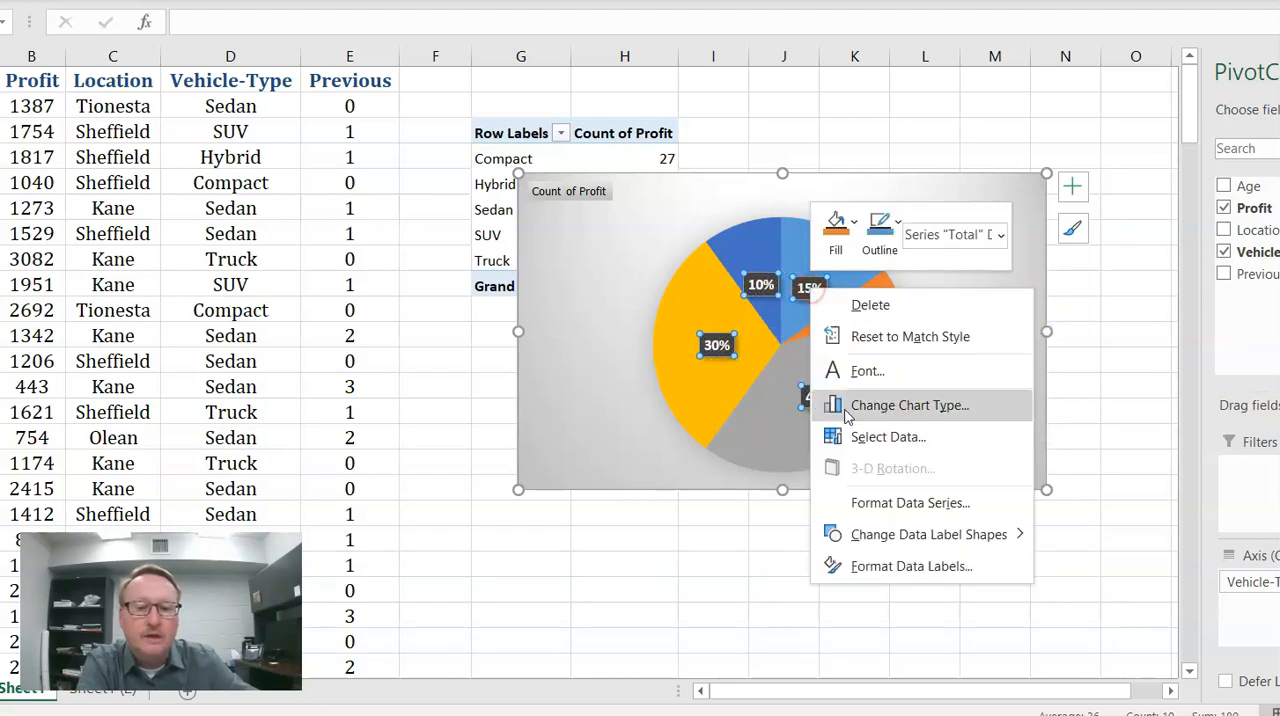
pyautogui.click(893, 567)
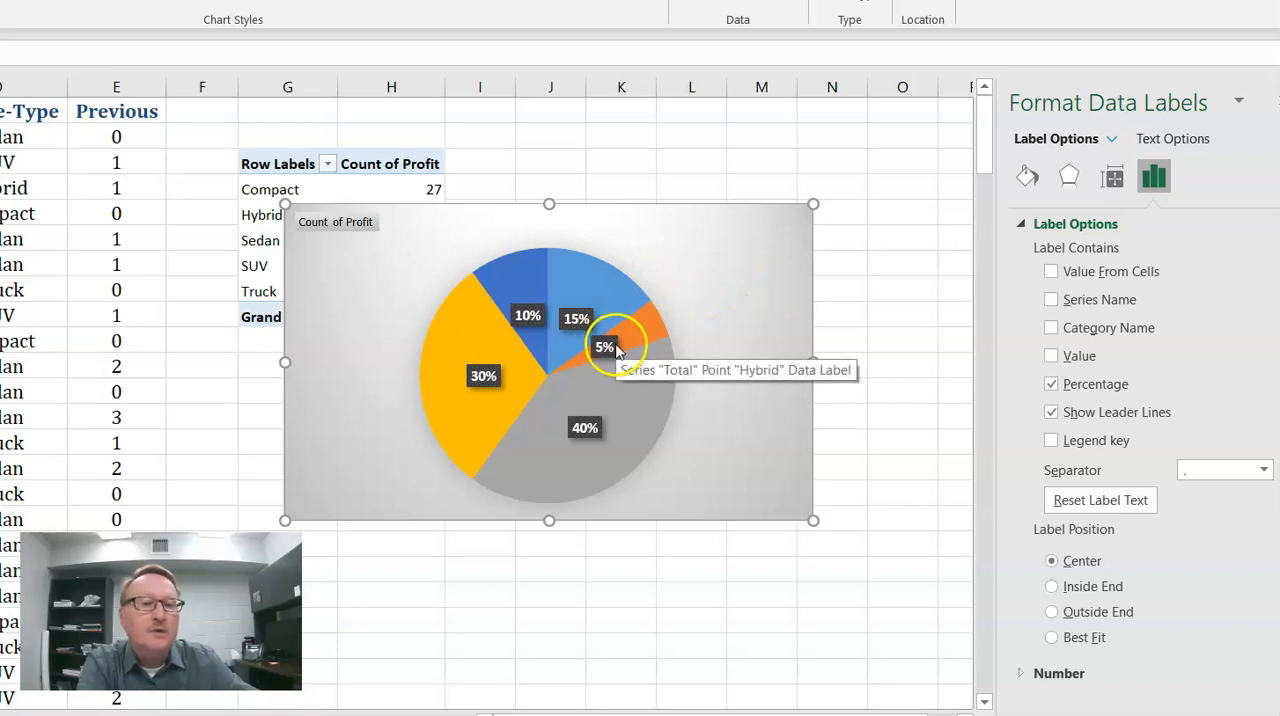
pyautogui.click(1057, 327)
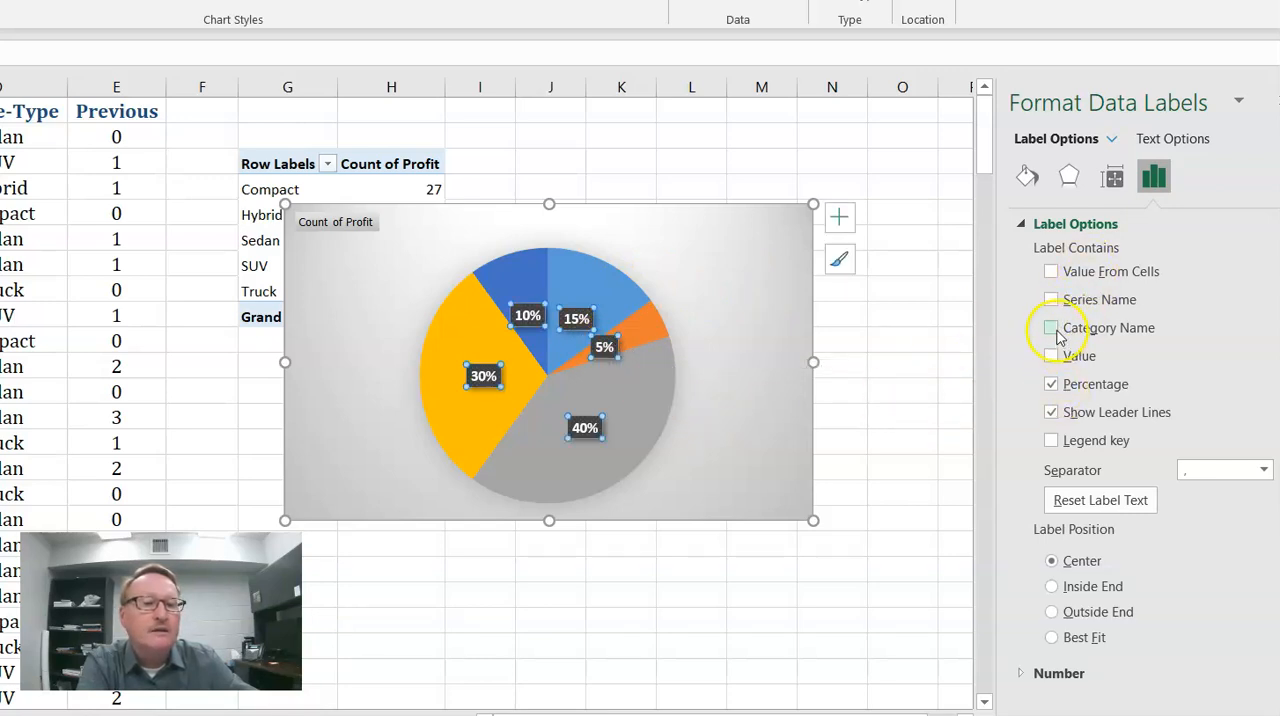
pyautogui.click(1052, 329)
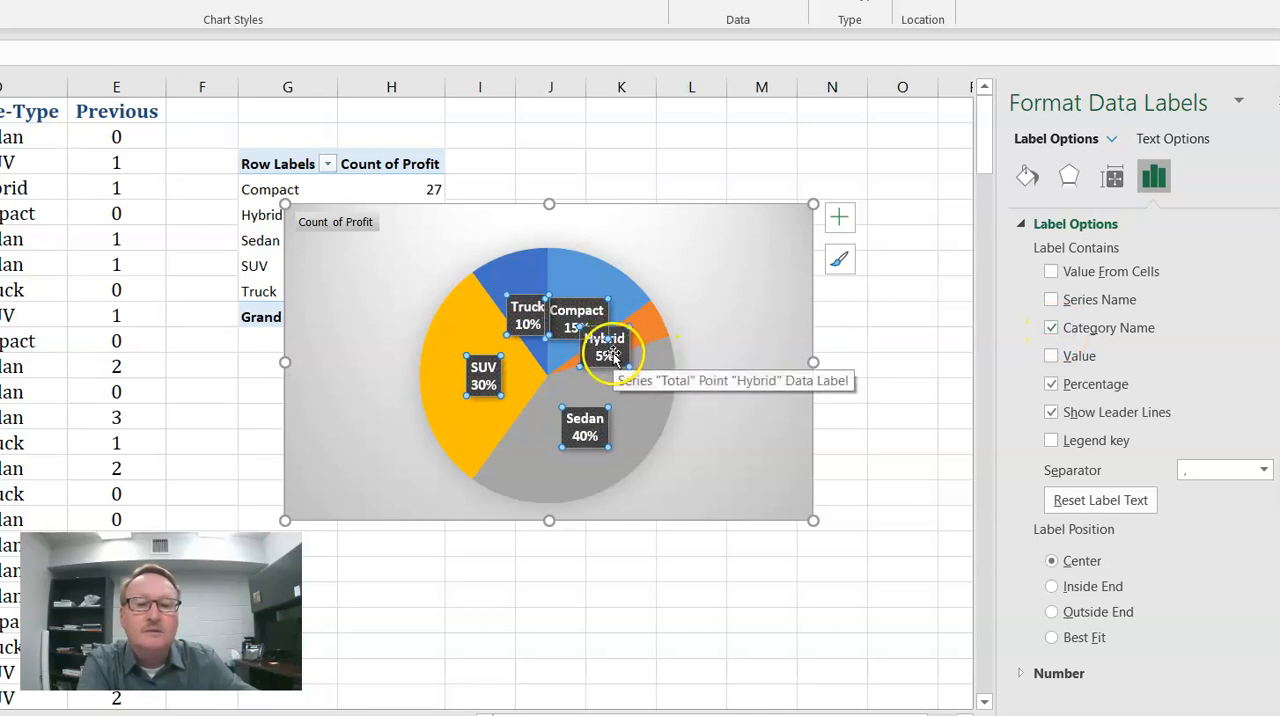
pyautogui.click(1052, 387)
pyautogui.click(1052, 386)
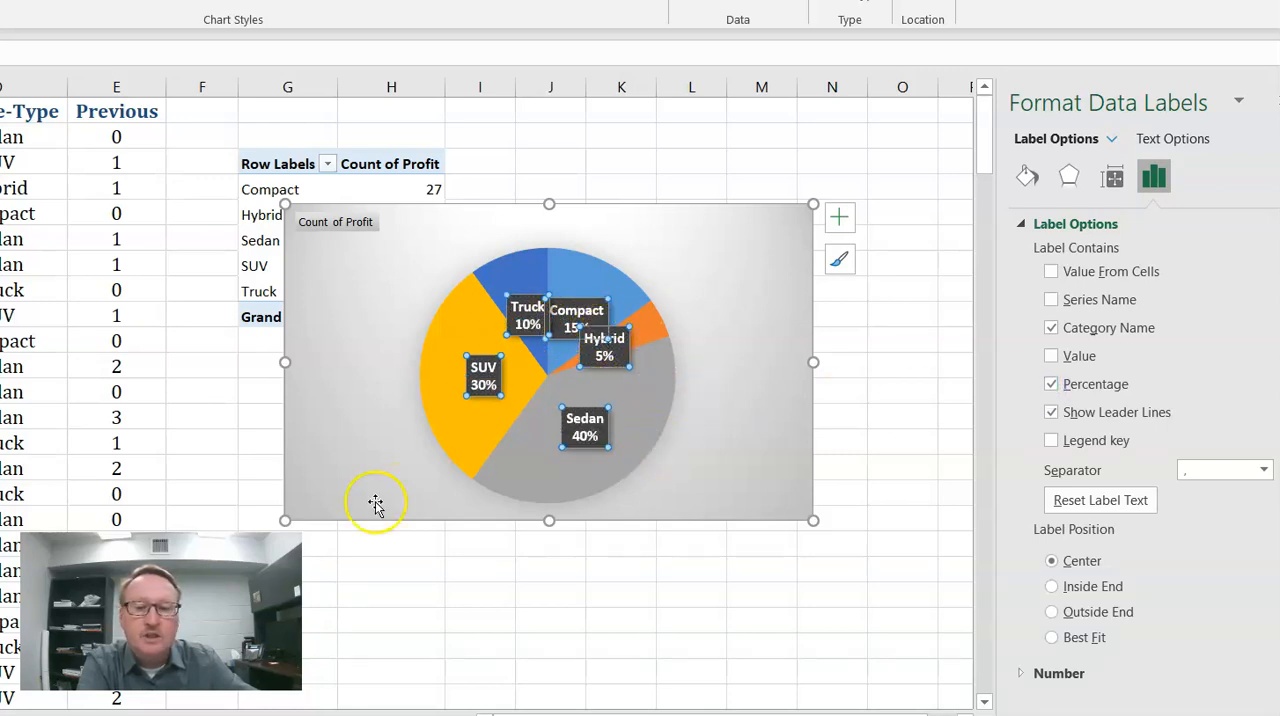
# - Enlarge the pie chart and set the position of its data labels to Outside End
pyautogui.moveTo(284, 521); pyautogui.dragTo(160, 583)
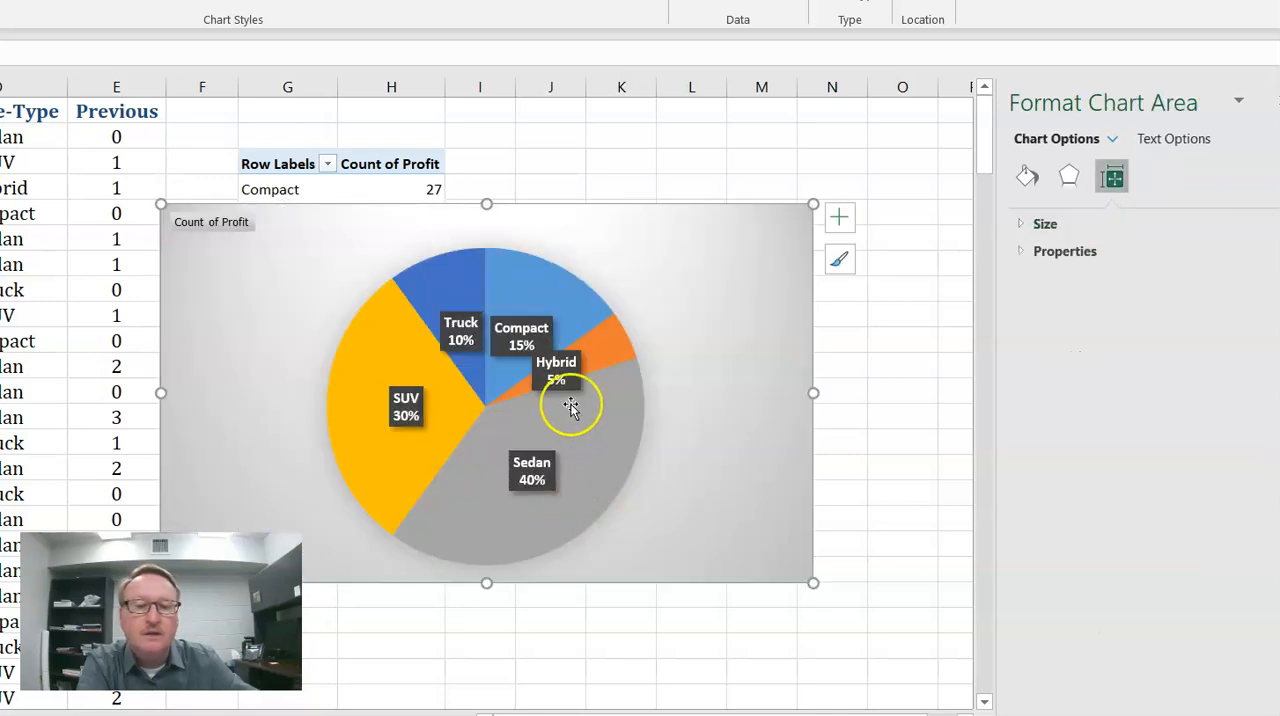
pyautogui.click(560, 372)
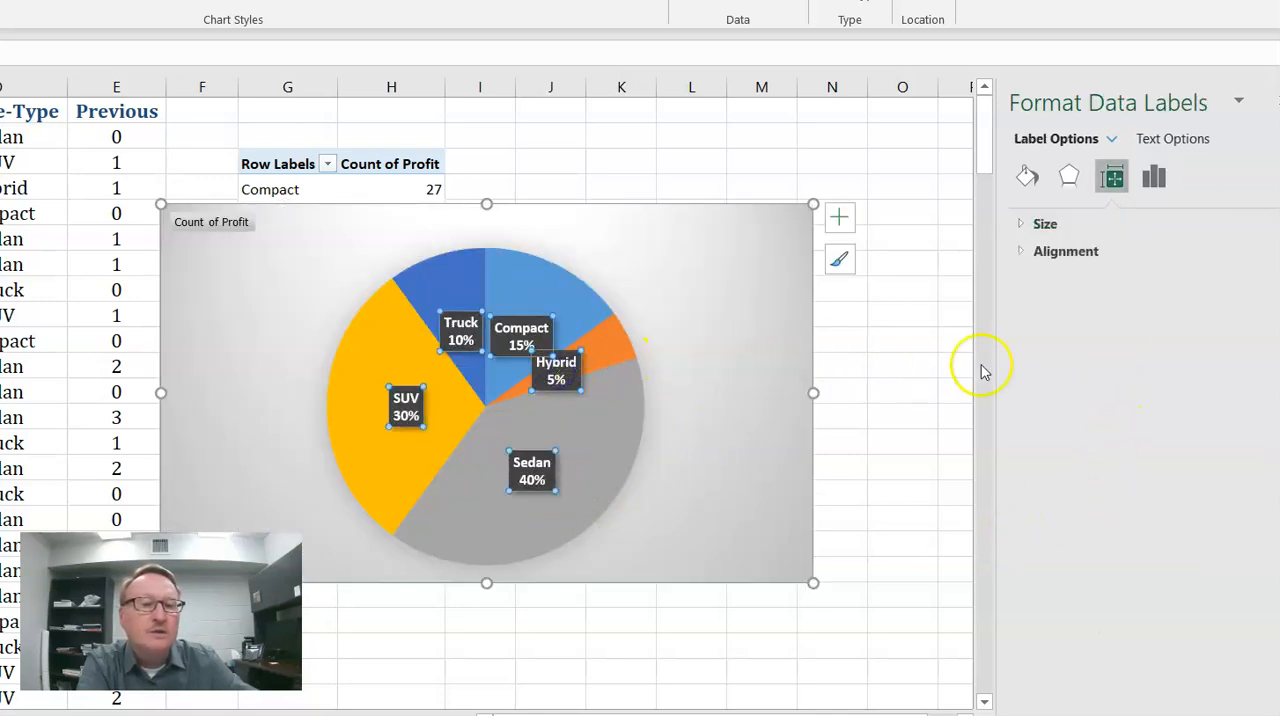
pyautogui.rightClick(540, 364)
pyautogui.click(646, 650)
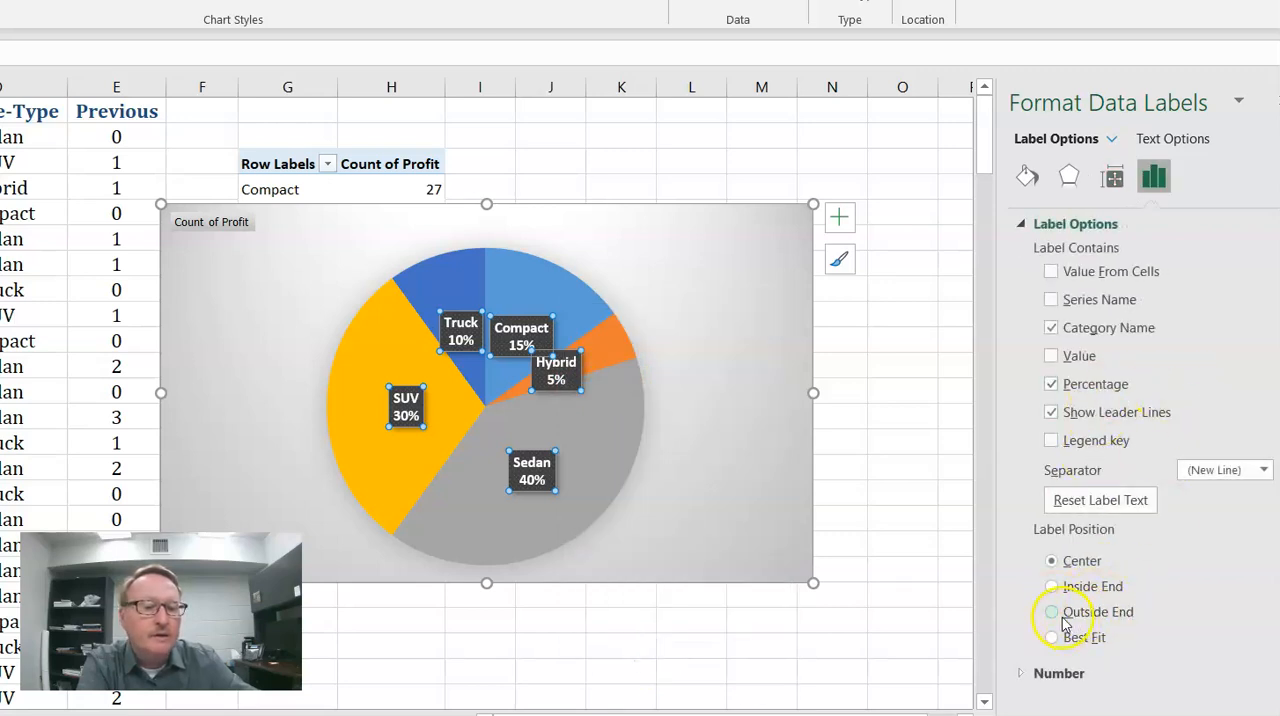
pyautogui.click(1052, 613)
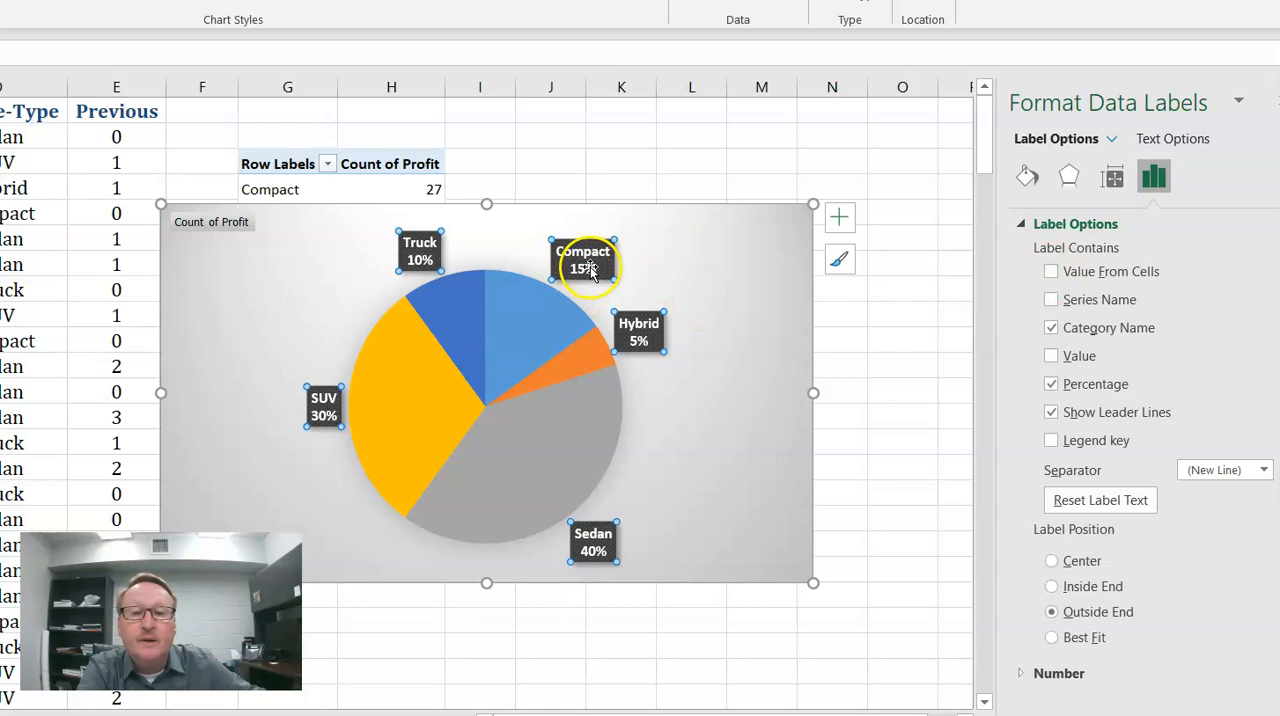
# - Add the value to the pie chart's data labels, without using a label range from cells
pyautogui.click(1052, 274)
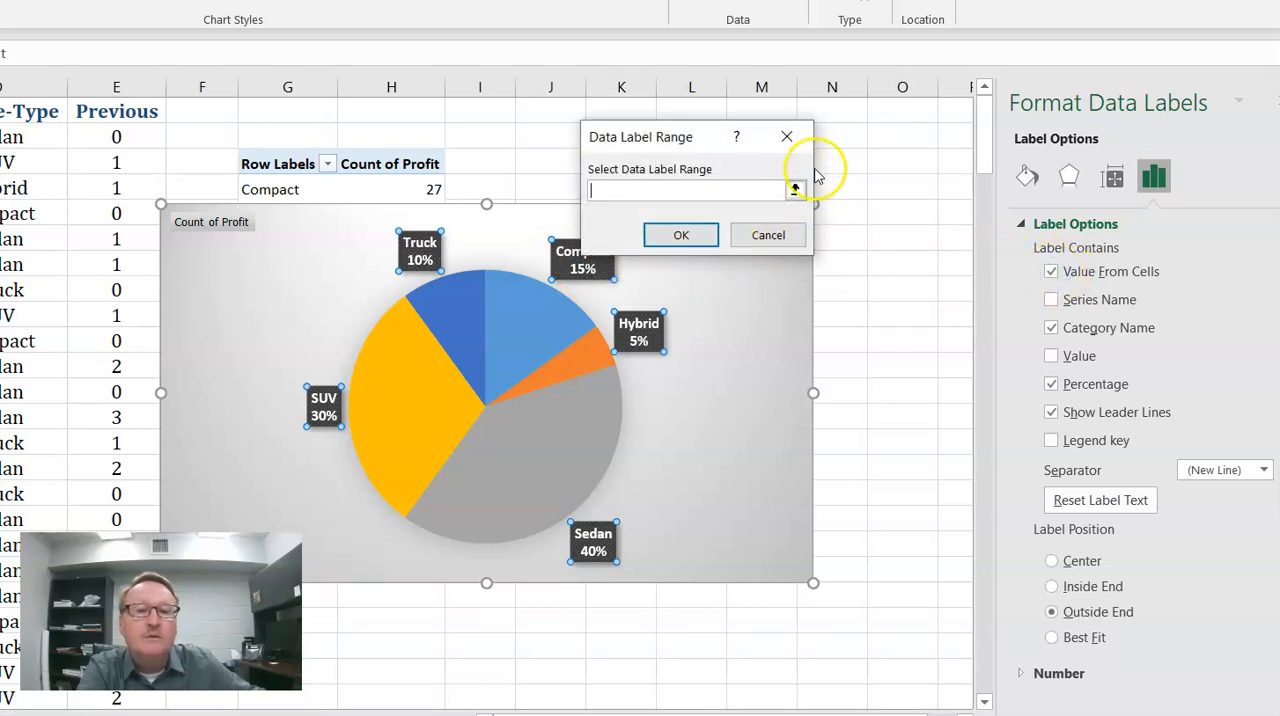
pyautogui.click(800, 136)
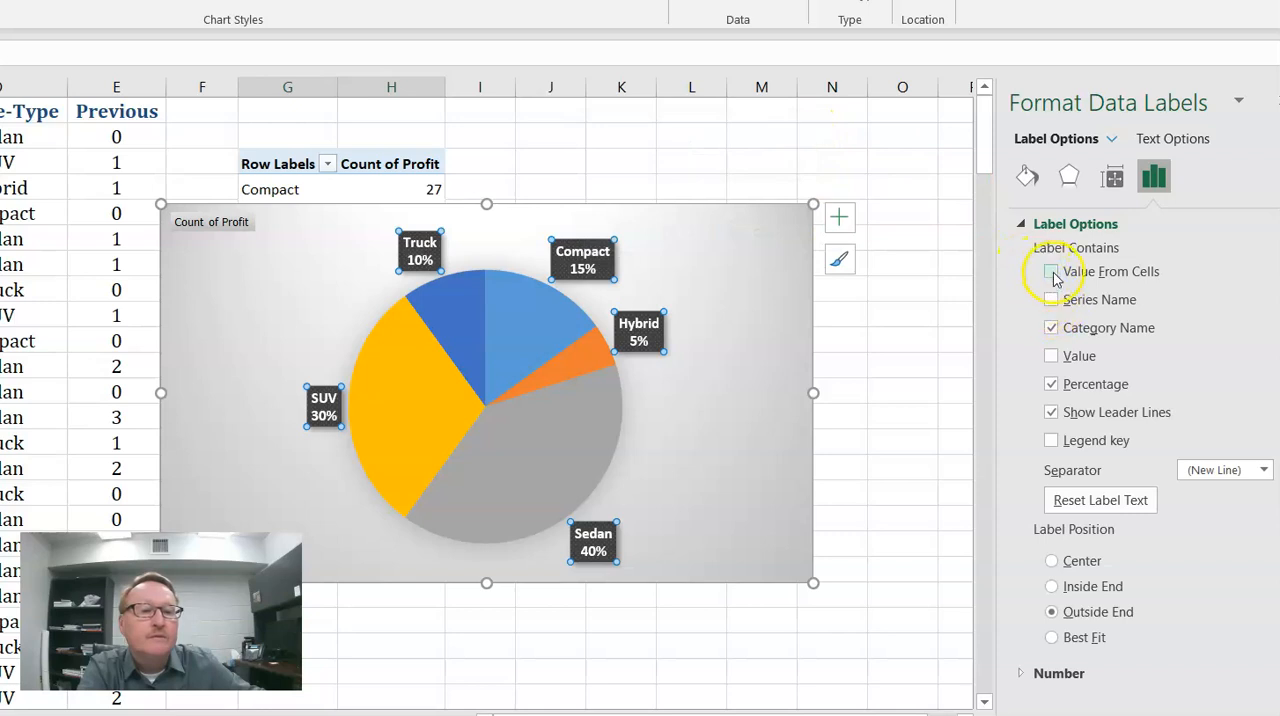
pyautogui.click(1052, 358)
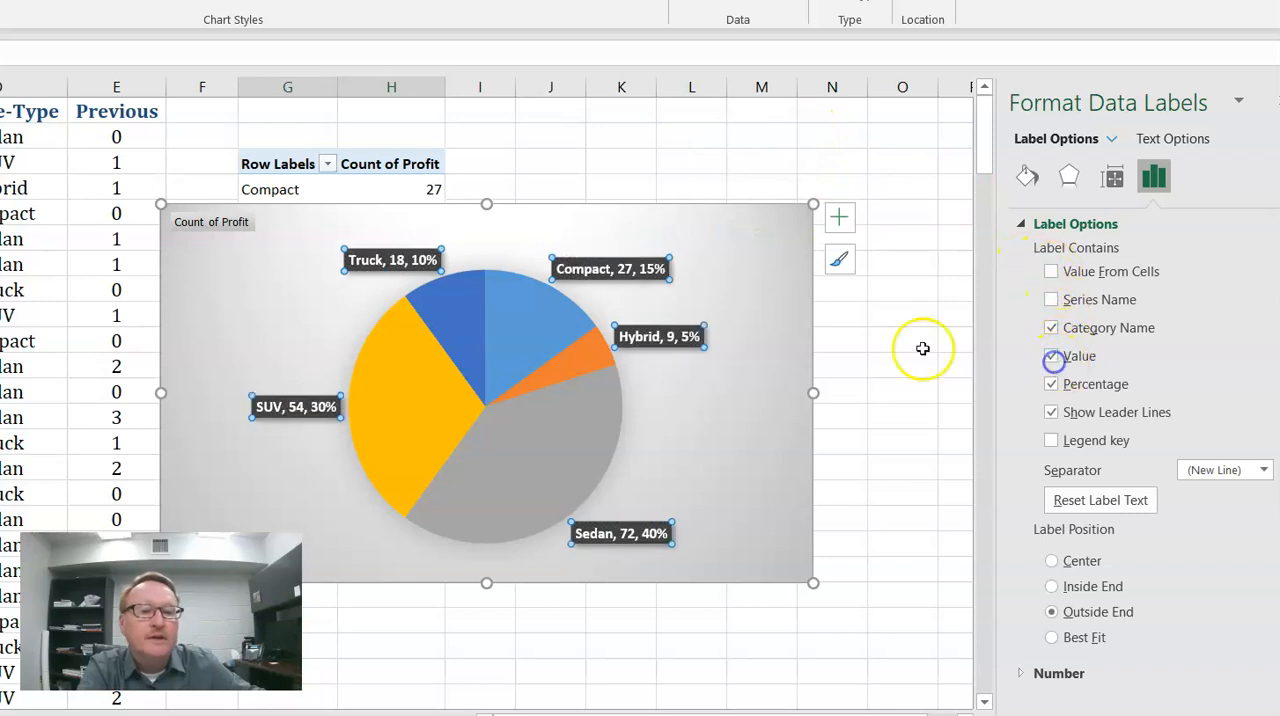